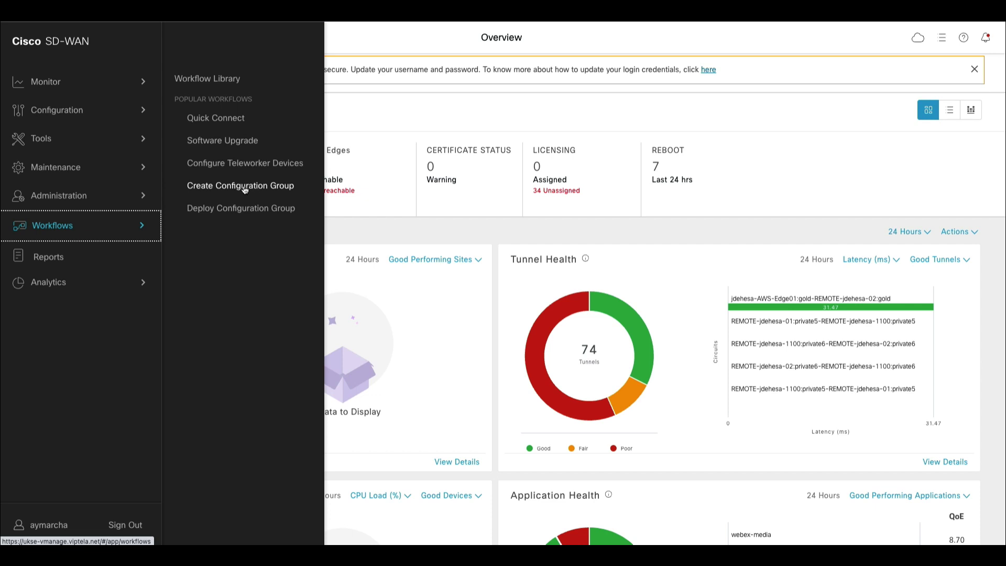
Start the Create Configuration Group workflow, name the group demo-configuration-group with the description demo, and continue to the site configurations.
left_click(245, 188)
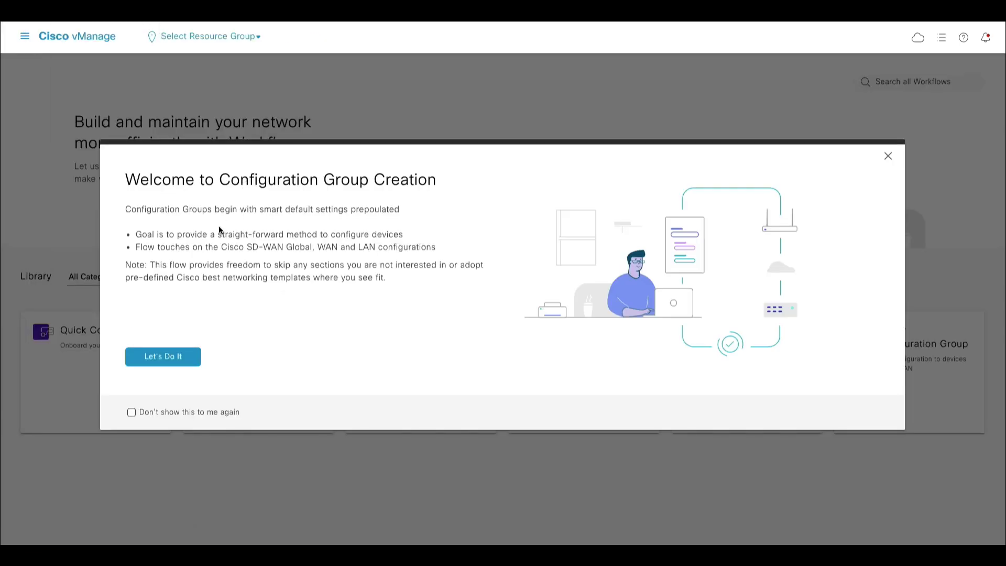
left_click(185, 360)
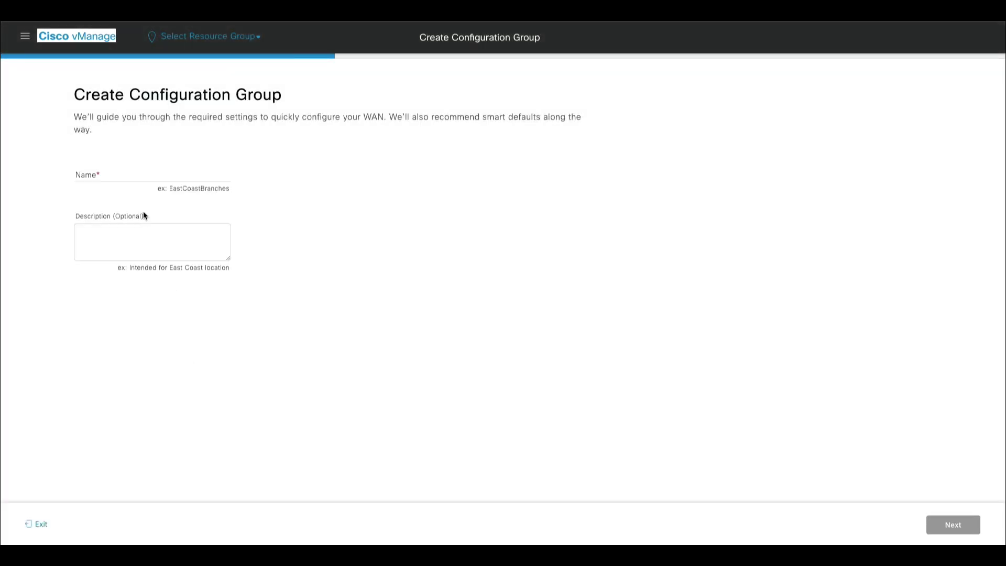
left_click(128, 176)
type("d")
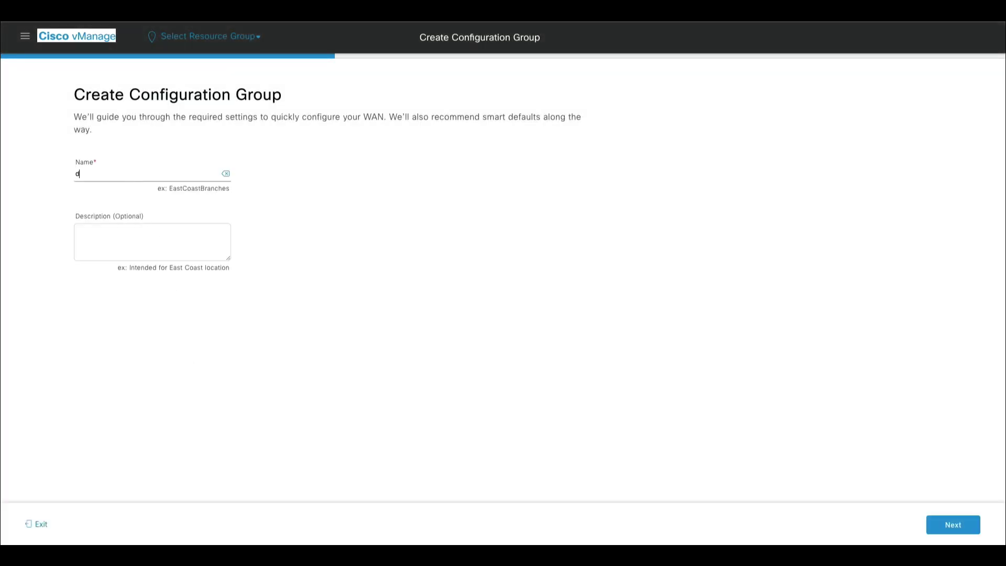
type("emo-configuration-group")
left_click(119, 231)
type("demo")
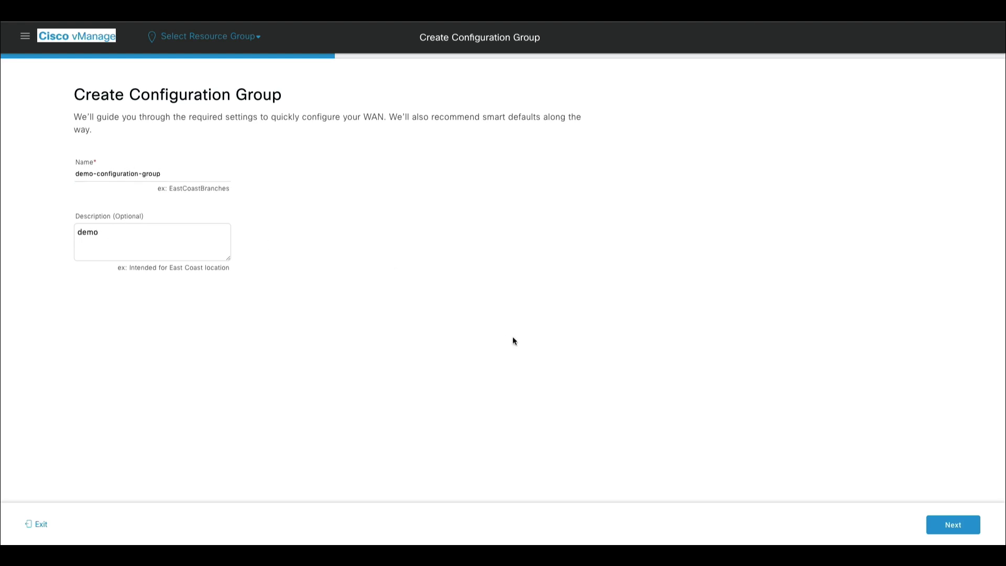
left_click(951, 523)
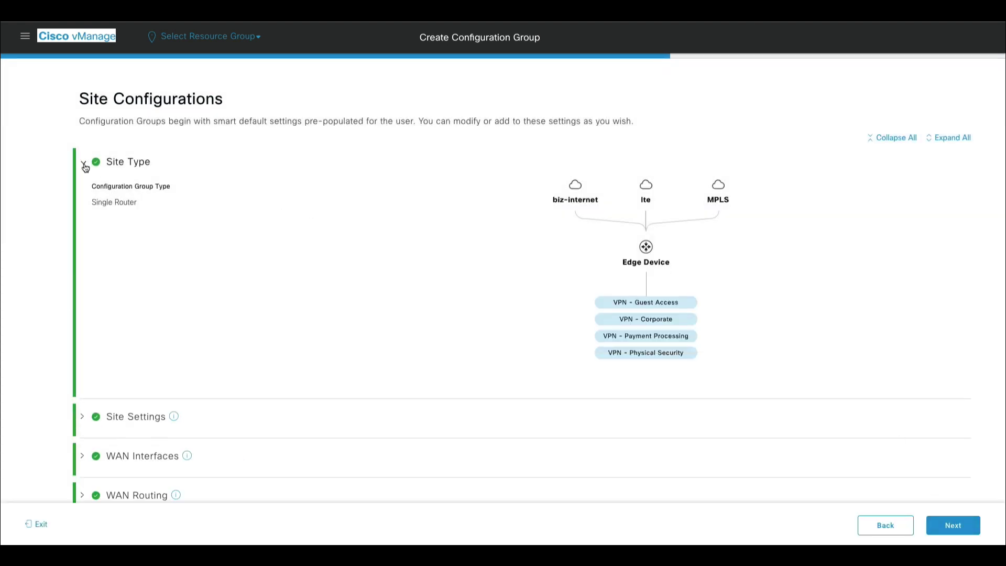
In Site Settings, switch Local Device Access to Global and enter and confirm the device password.
left_click(84, 164)
left_click(84, 199)
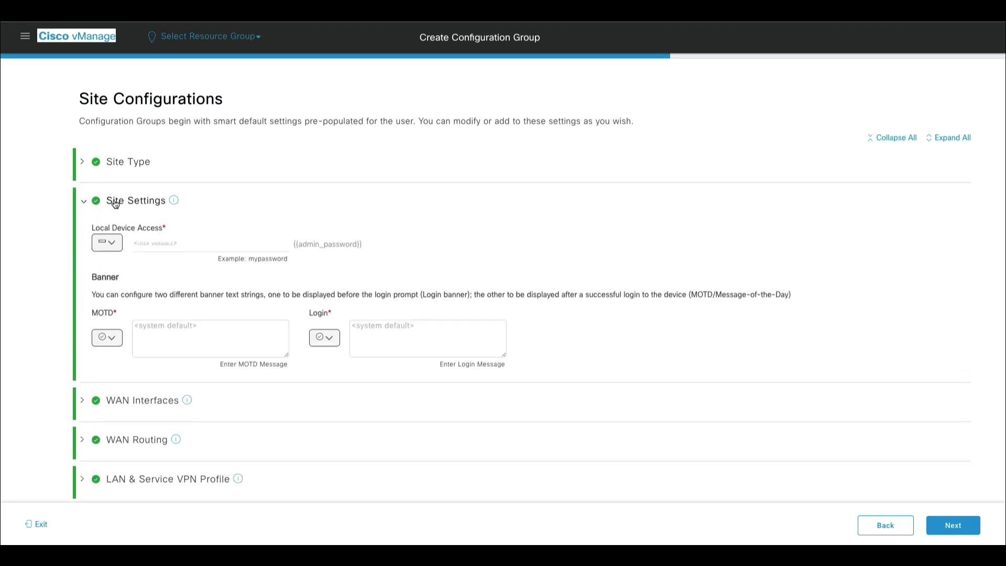
left_click(115, 243)
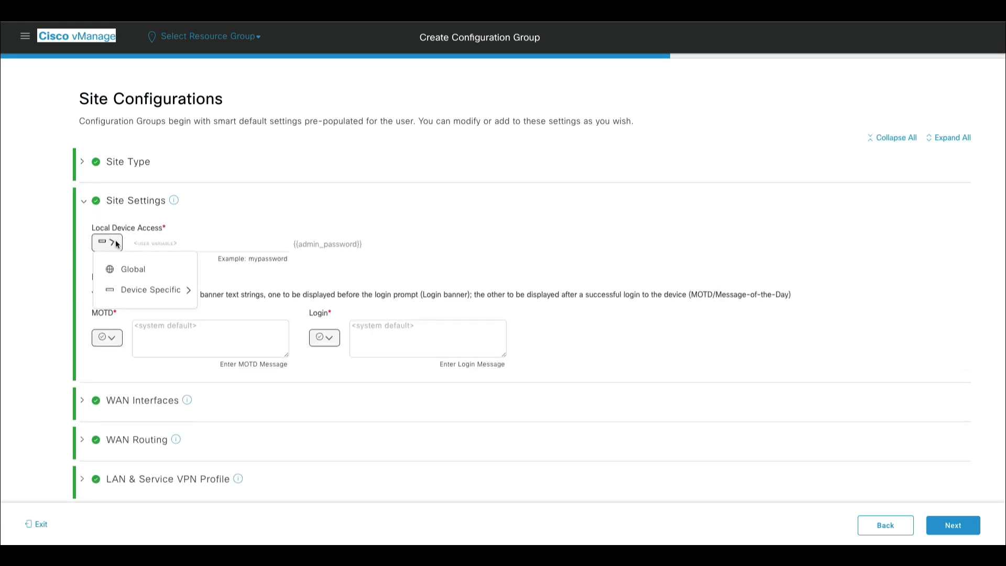
left_click(138, 278)
left_click(168, 242)
type("****")
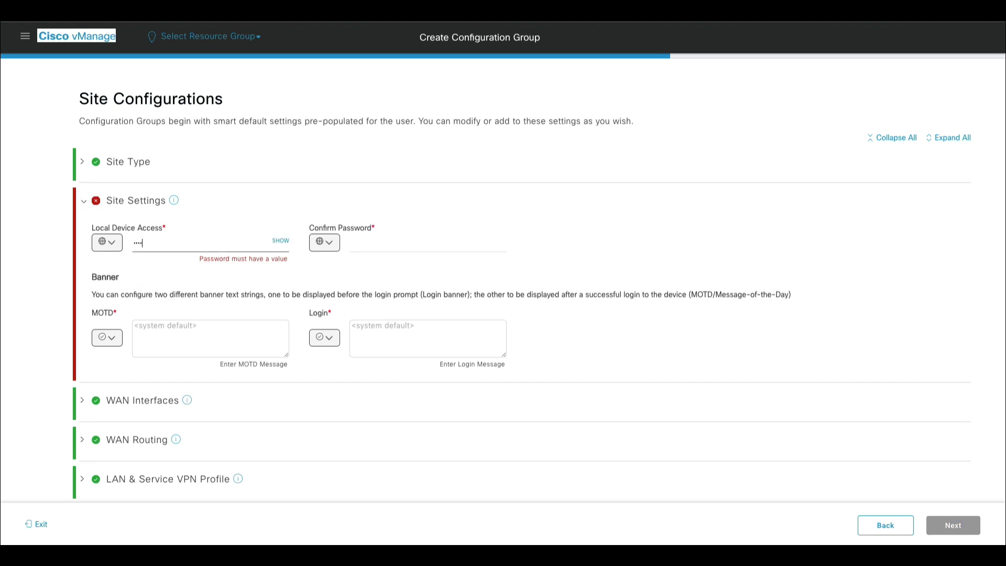
left_click(366, 243)
type("***")
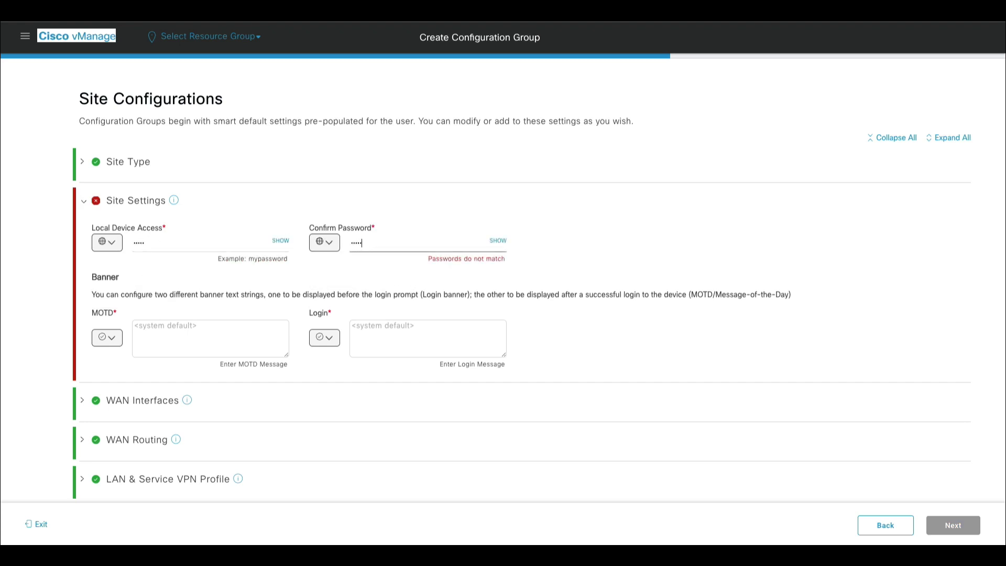
left_click(112, 338)
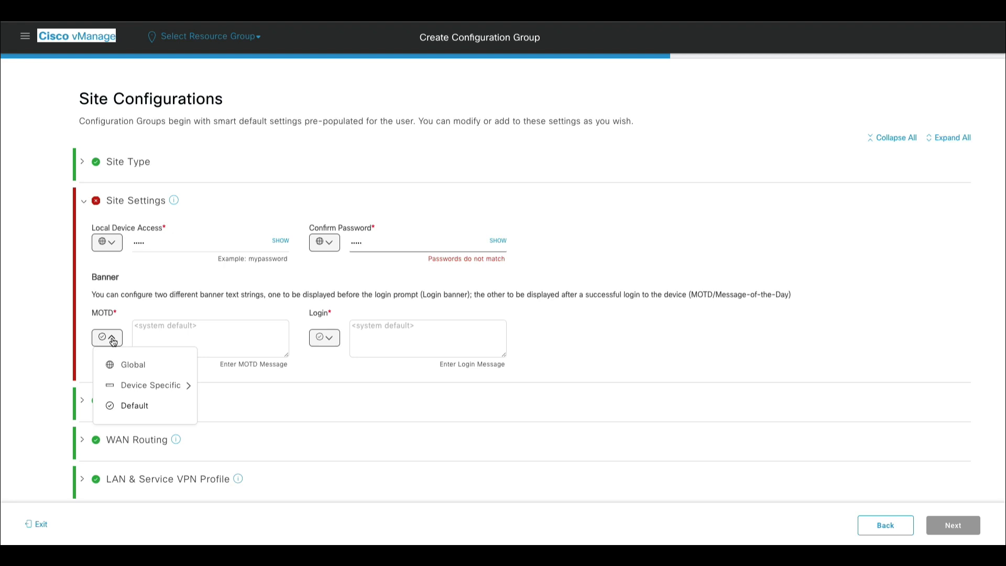
left_click(48, 348)
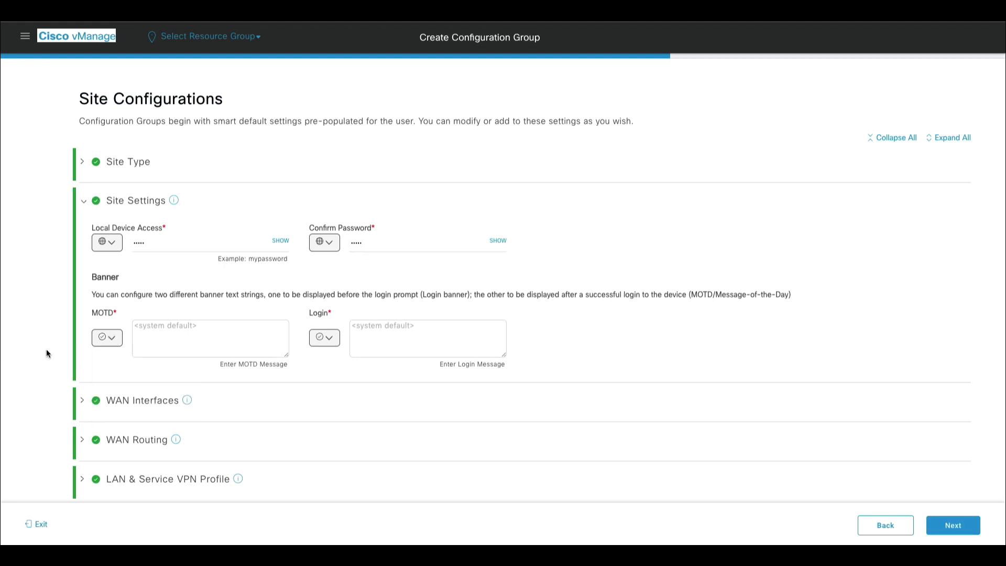
left_click(83, 200)
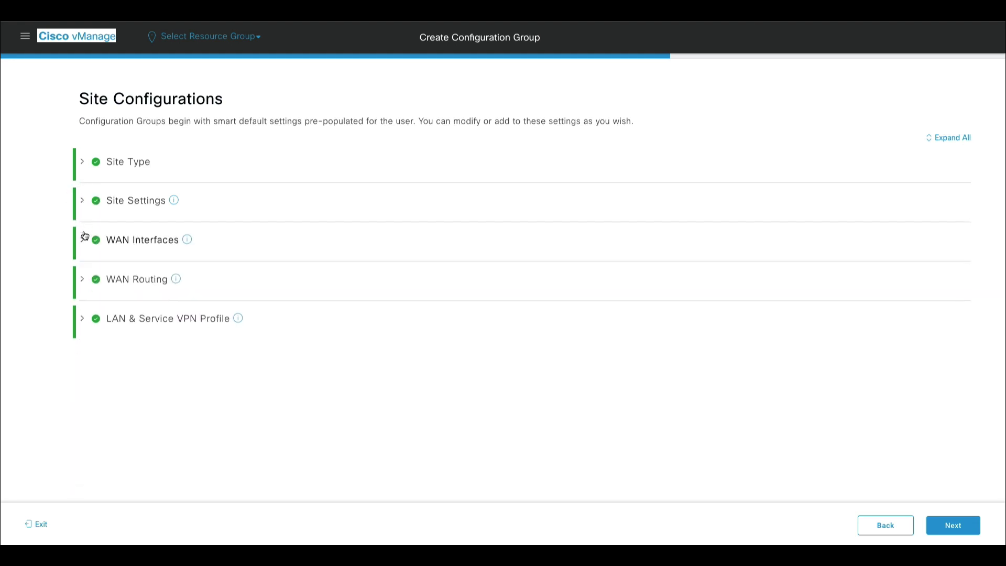
Delete the extra WAN interfaces, keeping only the MPLS transport.
left_click(83, 240)
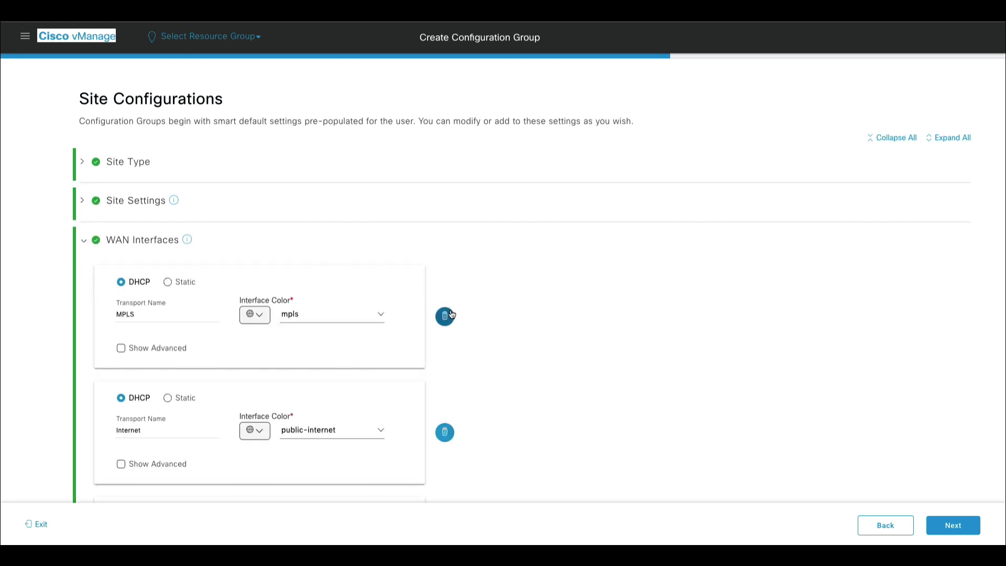
left_click(445, 432)
left_click(445, 433)
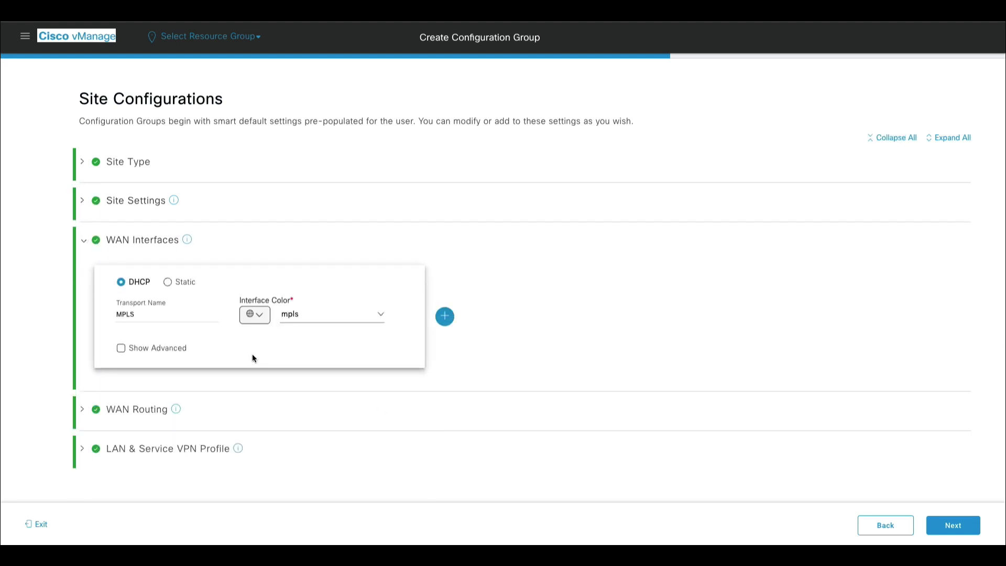
Set the remaining WAN transport's name and interface color to biz-internet and show its advanced settings.
left_click_drag(185, 318, 85, 313)
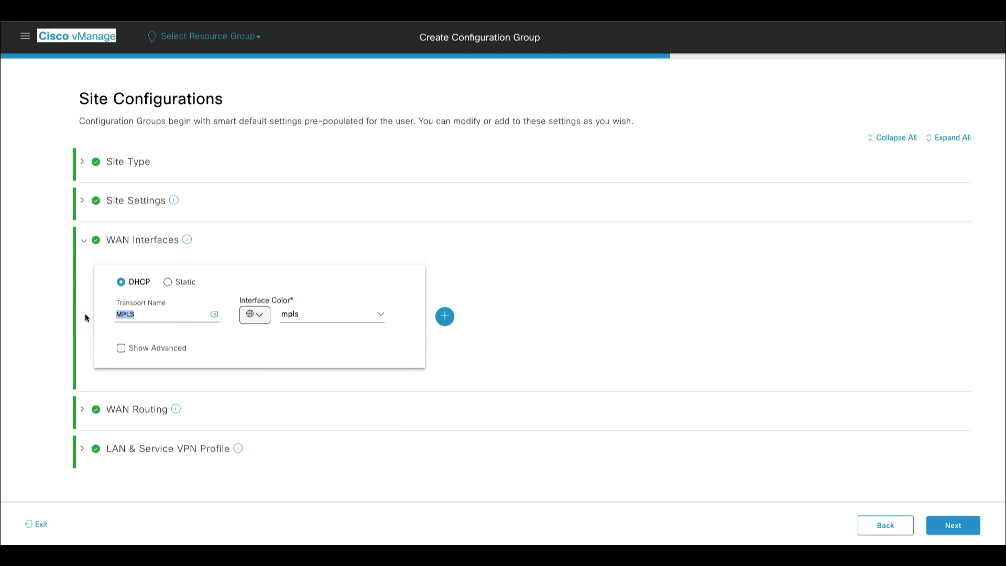
key("BackSpace")
type("Internet")
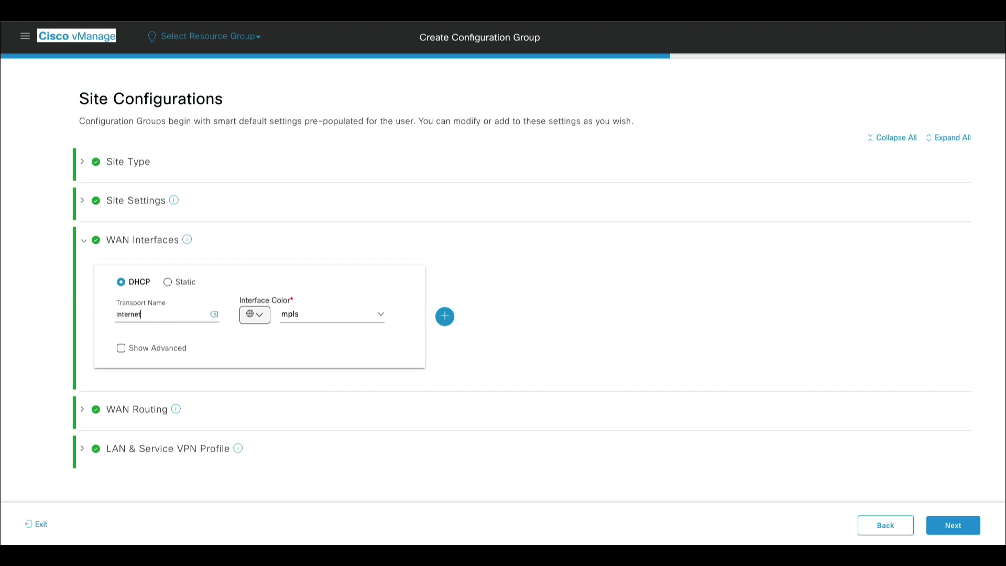
left_click(295, 315)
left_click(310, 418)
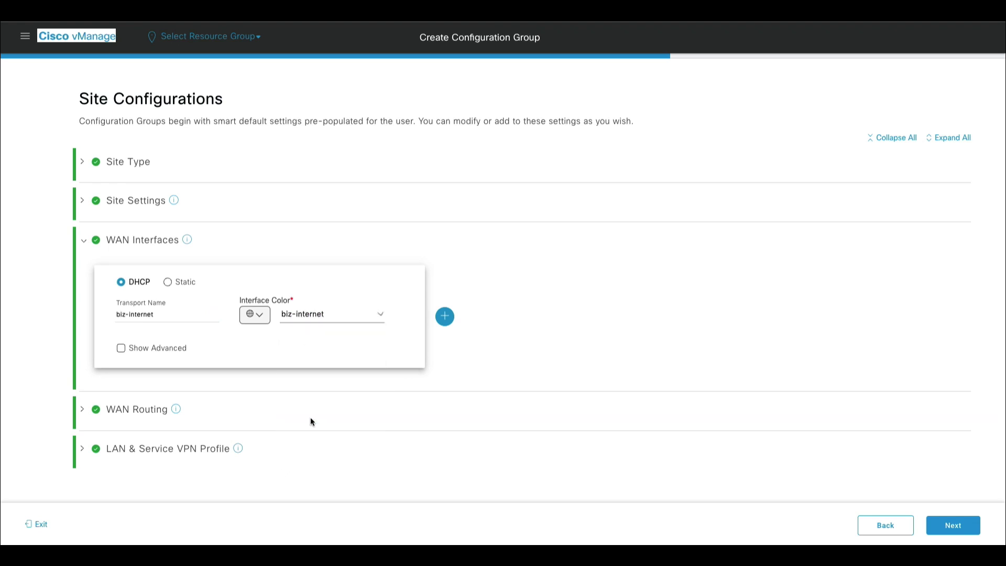
left_click(122, 349)
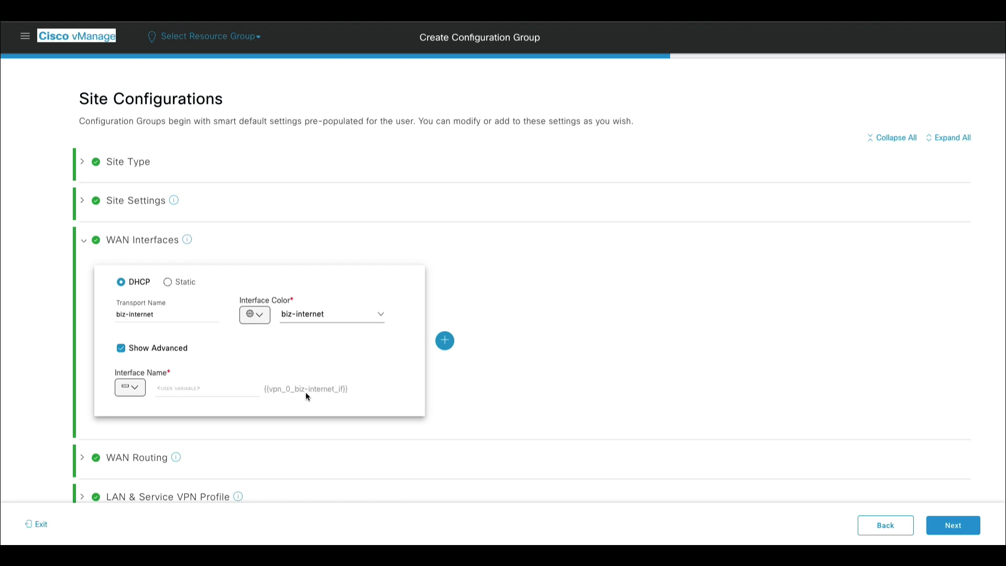
left_click(83, 241)
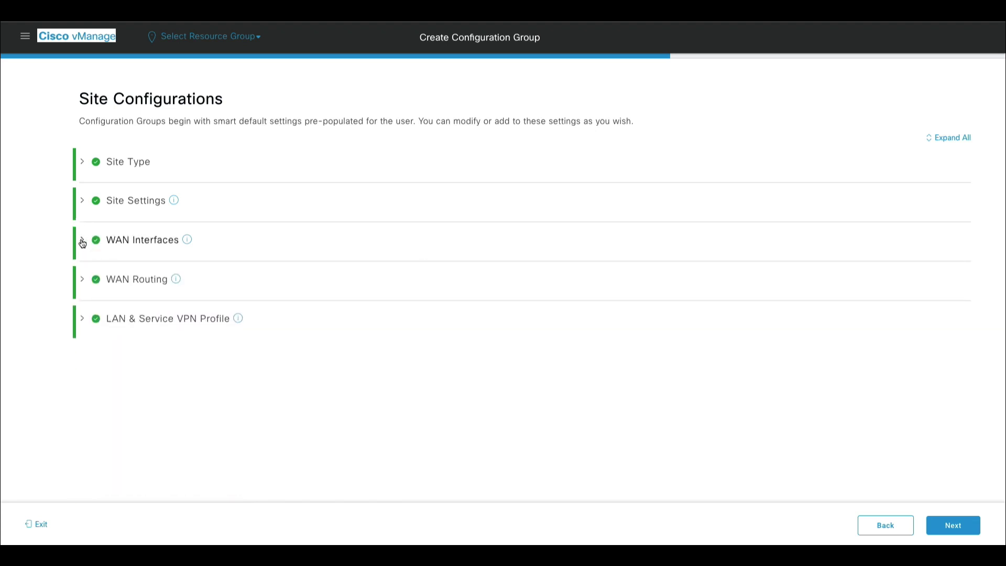
Check which routing types can be added to the WAN profile under WAN Routing.
left_click(82, 280)
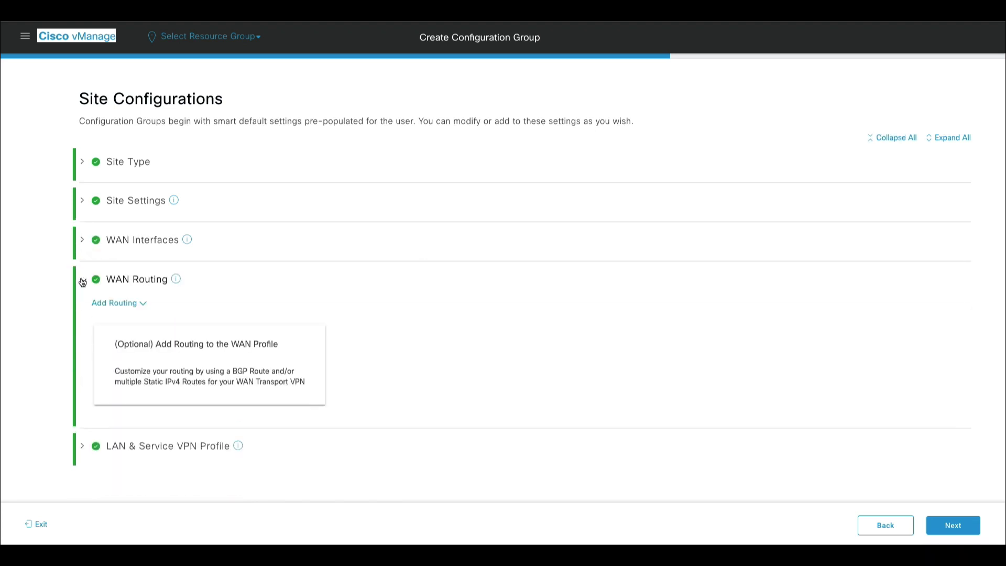
left_click(140, 303)
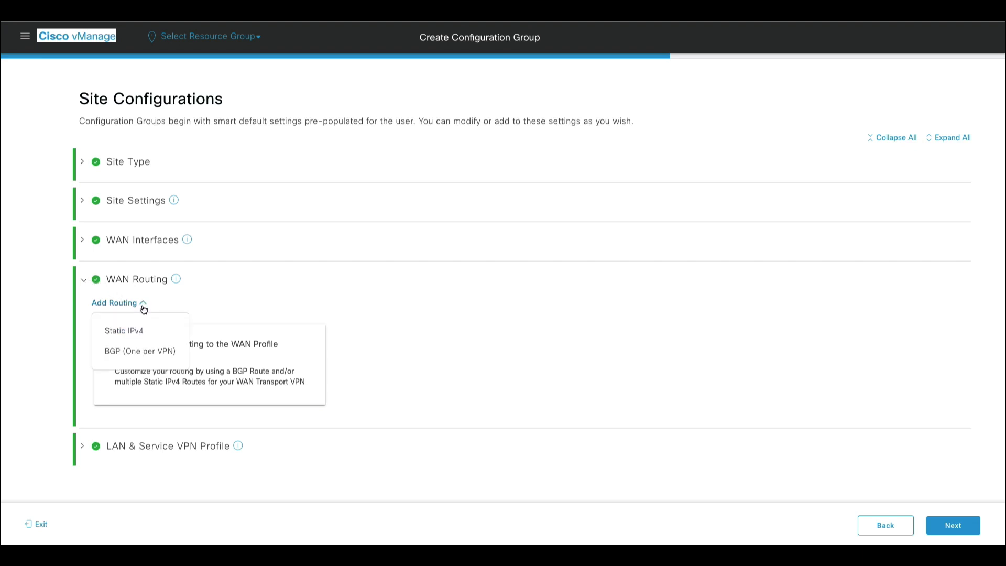
left_click(135, 303)
left_click(83, 281)
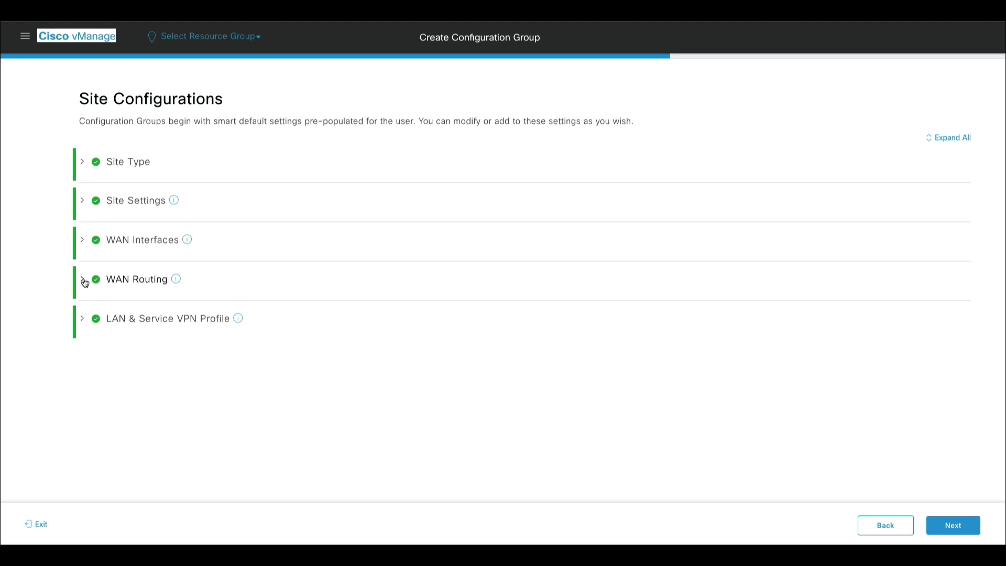
Delete the extra segments from the LAN & Service VPN Profile, keeping only Payment Processing Network.
left_click(82, 319)
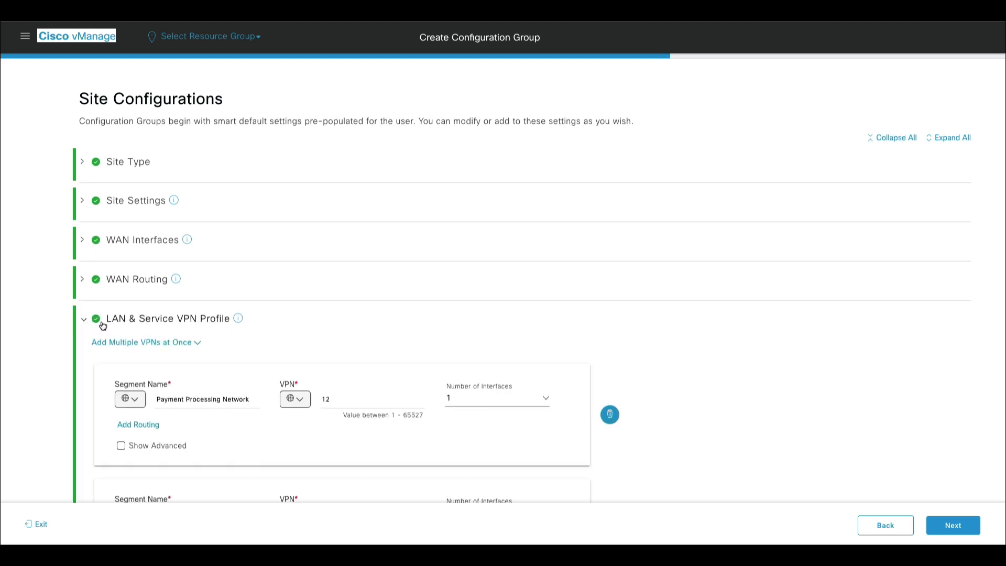
scroll(660, 412, "down", 3)
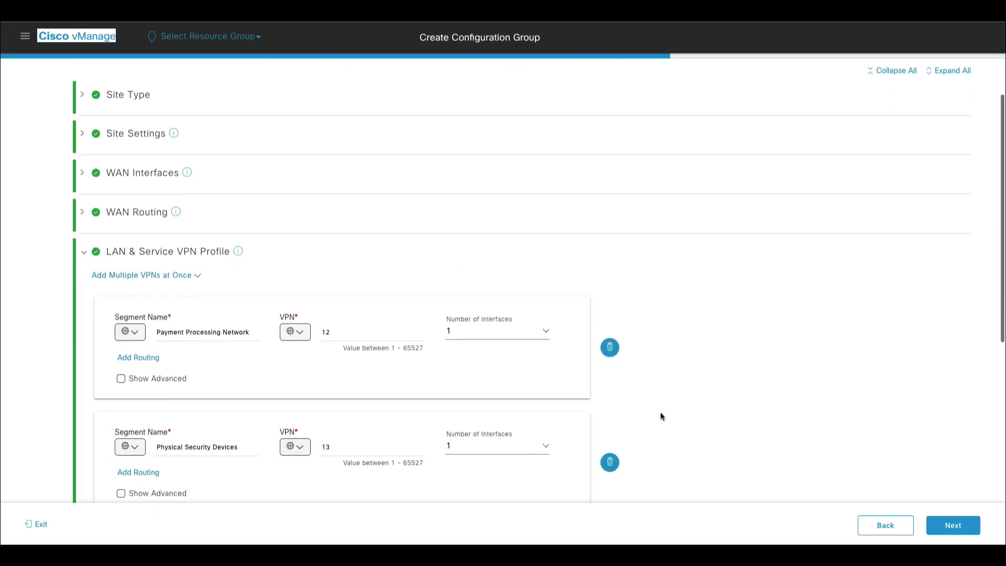
left_click(611, 452)
left_click(613, 454)
left_click(614, 454)
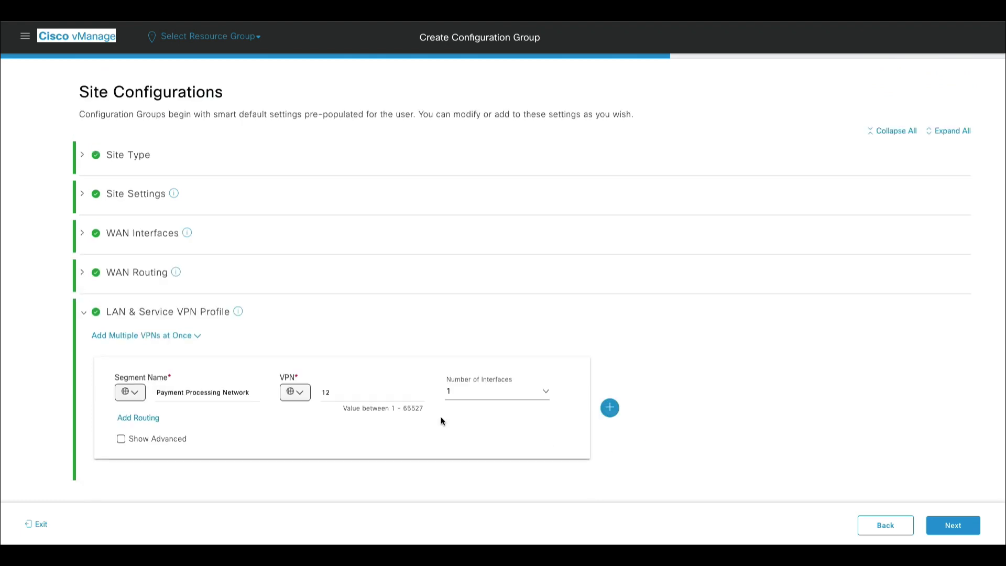
Rename the remaining Payment Processing Network segment LAN_DEMO as a global value and set its VPN to 27.
left_click_drag(254, 393, 157, 393)
left_click(144, 394)
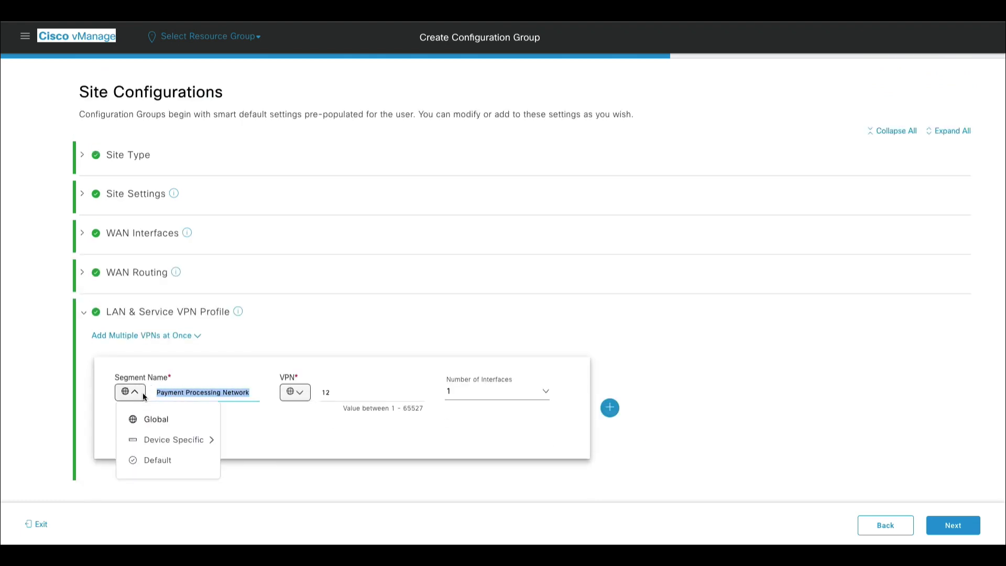
left_click(157, 419)
type("LAN_")
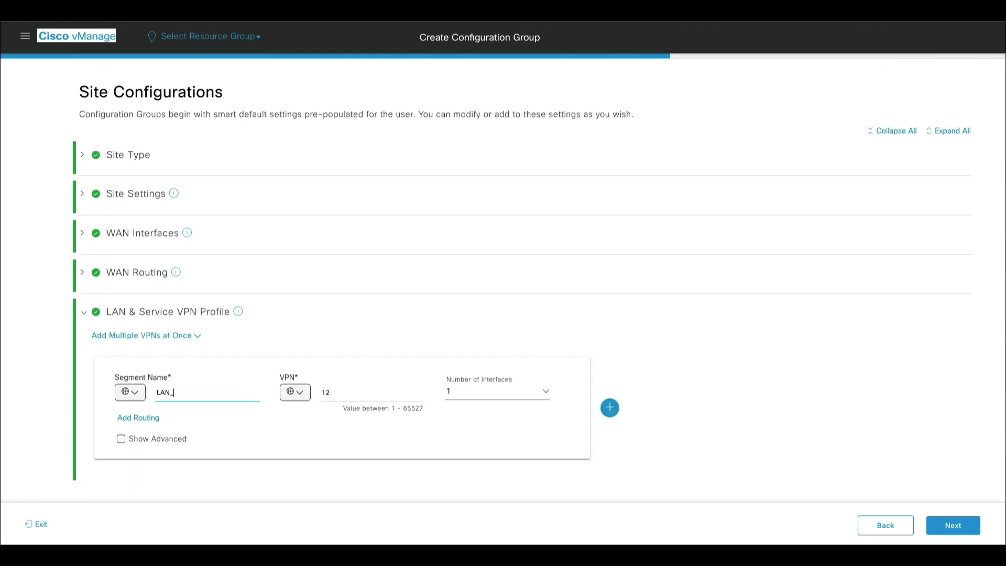
type("DEMO")
left_click(367, 392)
key("BackSpace")
key("BackSpace")
type("27")
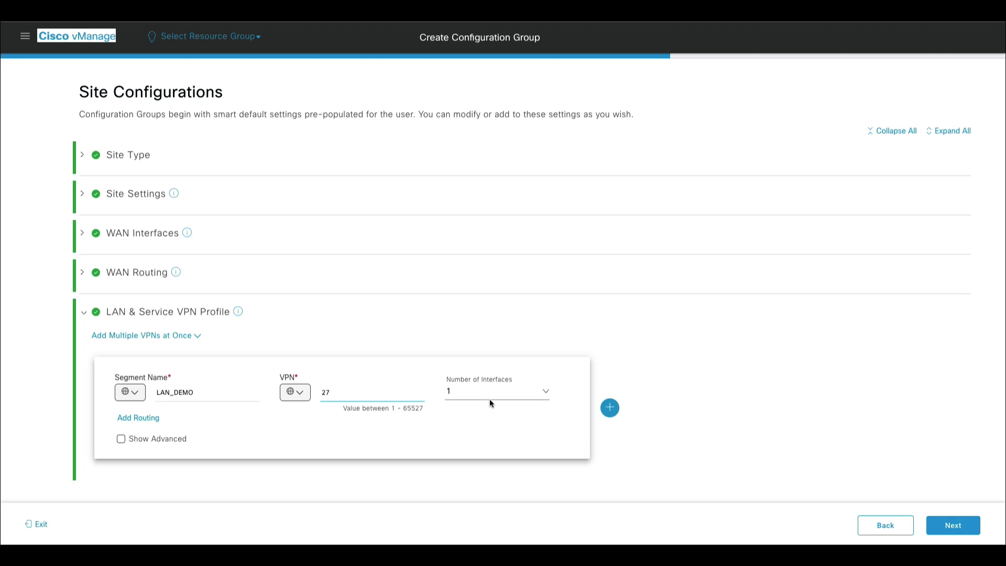
Show the advanced interface settings of the LAN_DEMO segment and continue to the configuration group summary.
left_click(134, 446)
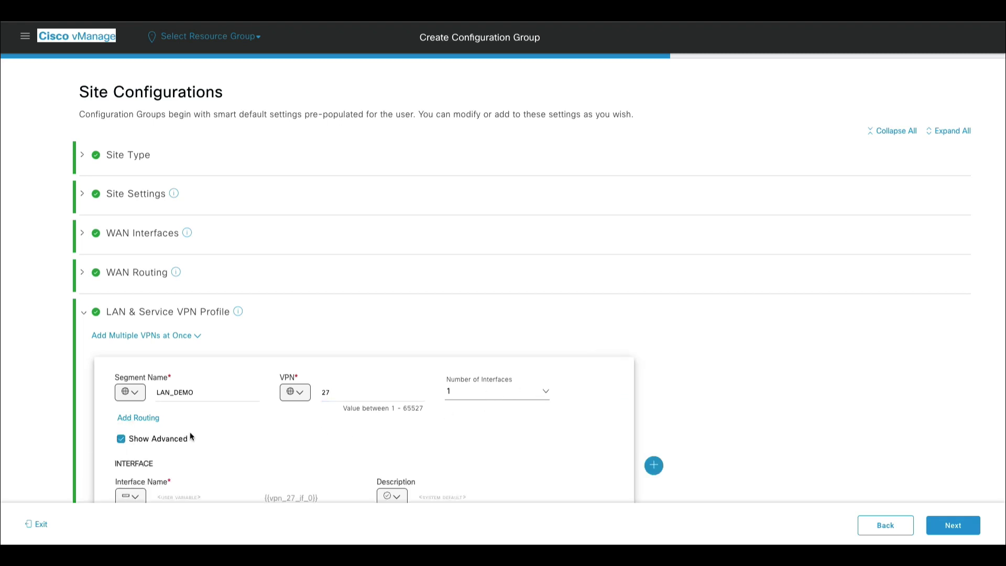
scroll(189, 433, "down", 2)
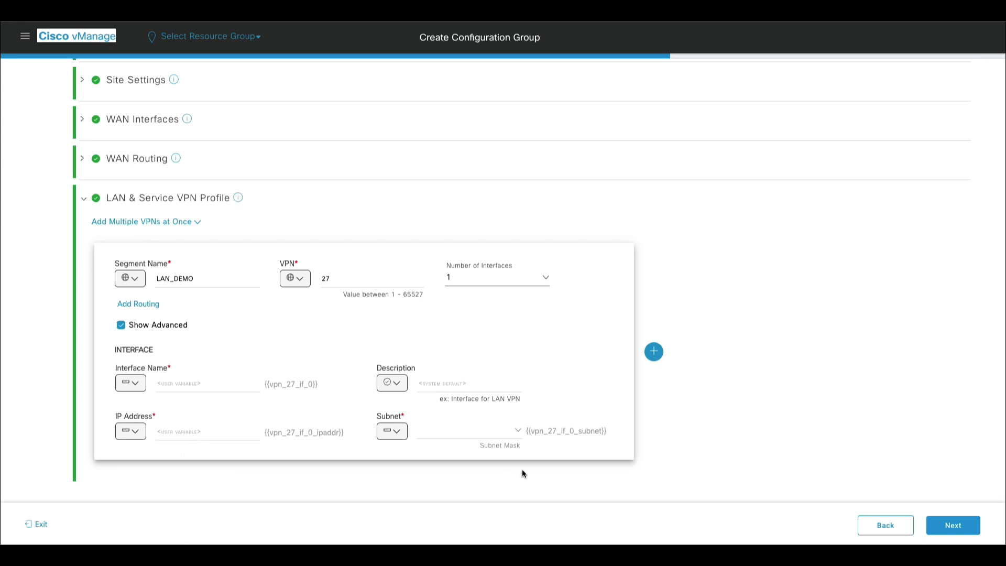
left_click(953, 526)
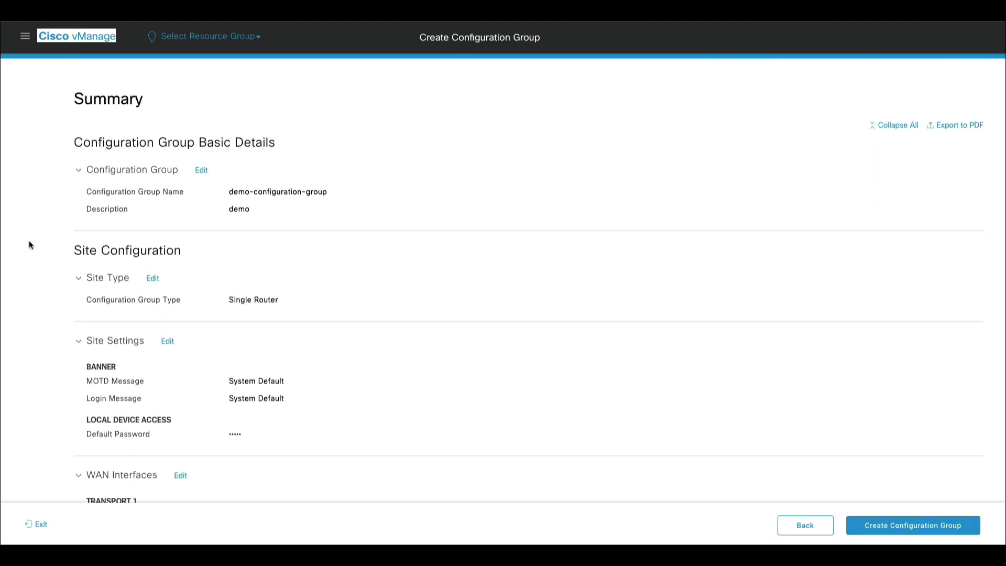
Review the summary, create the configuration group, and decline associating devices for now.
scroll(29, 244, "down", 3)
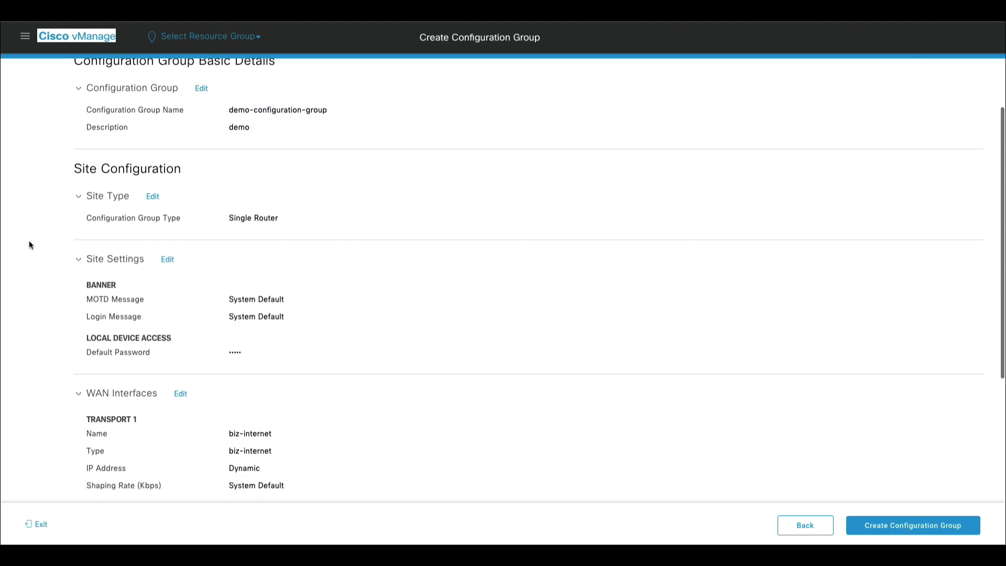
scroll(29, 244, "down", 3)
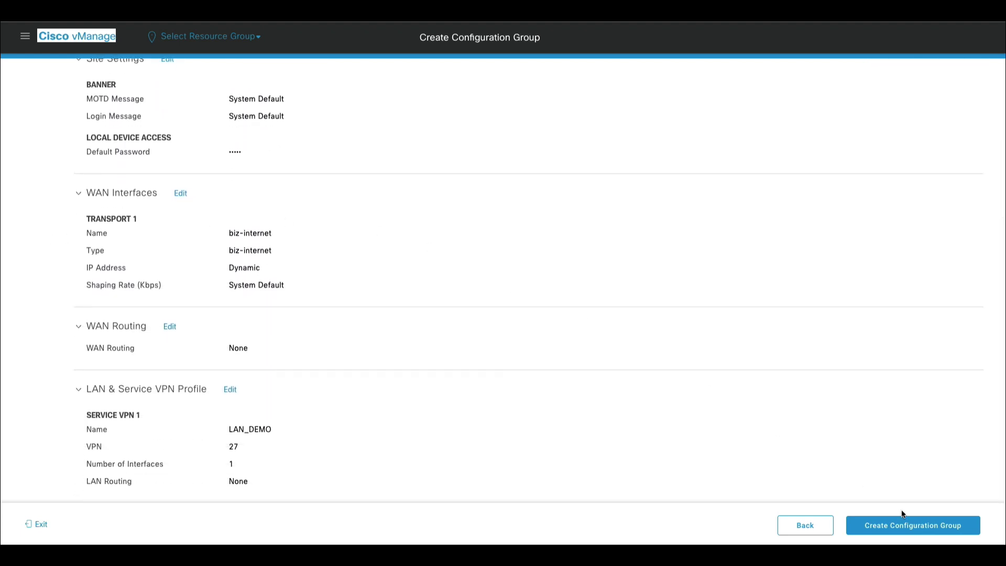
left_click(914, 525)
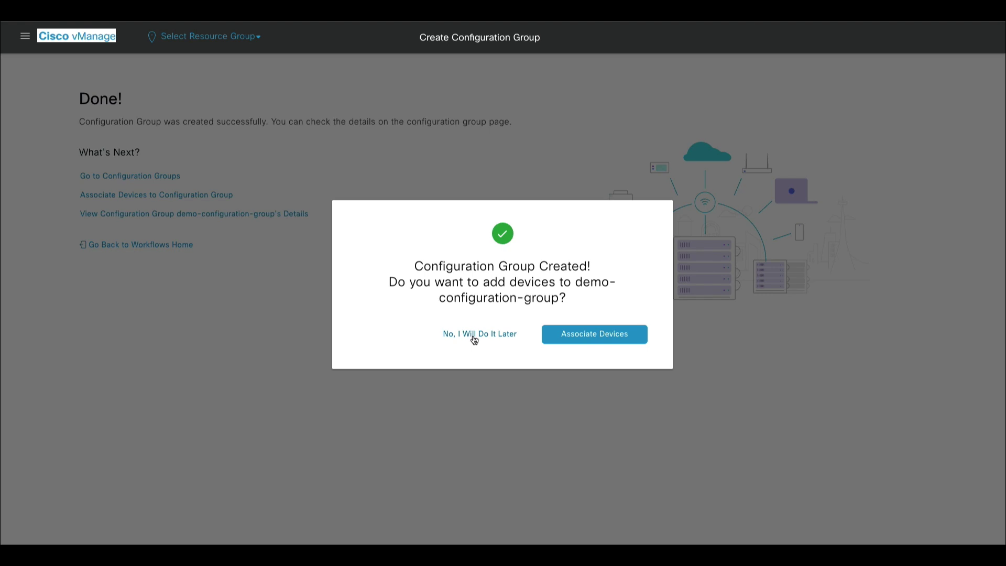
left_click(475, 335)
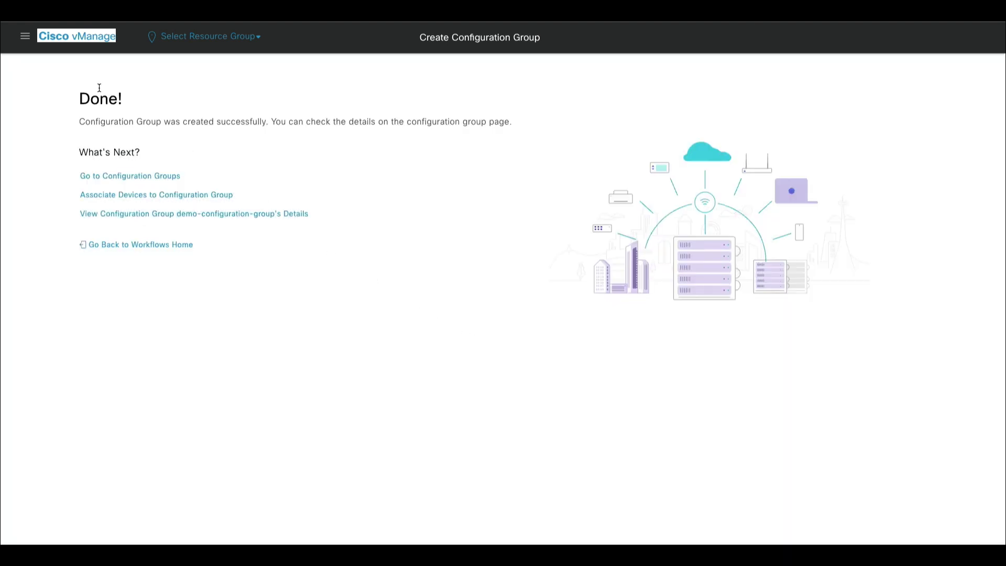
Open the configuration device list and filter the WAN edges by FGL2347L52J.
left_click(25, 36)
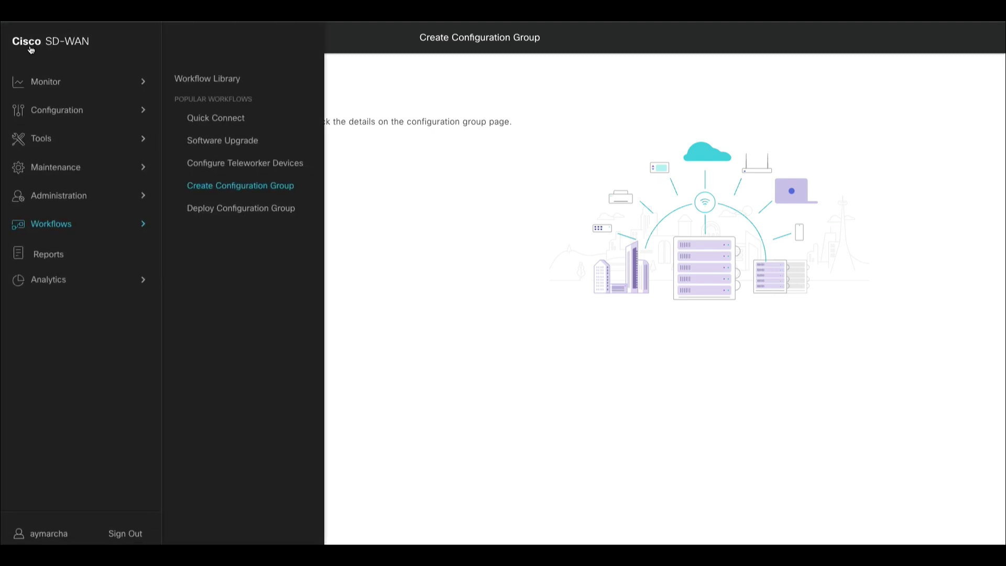
left_click(81, 112)
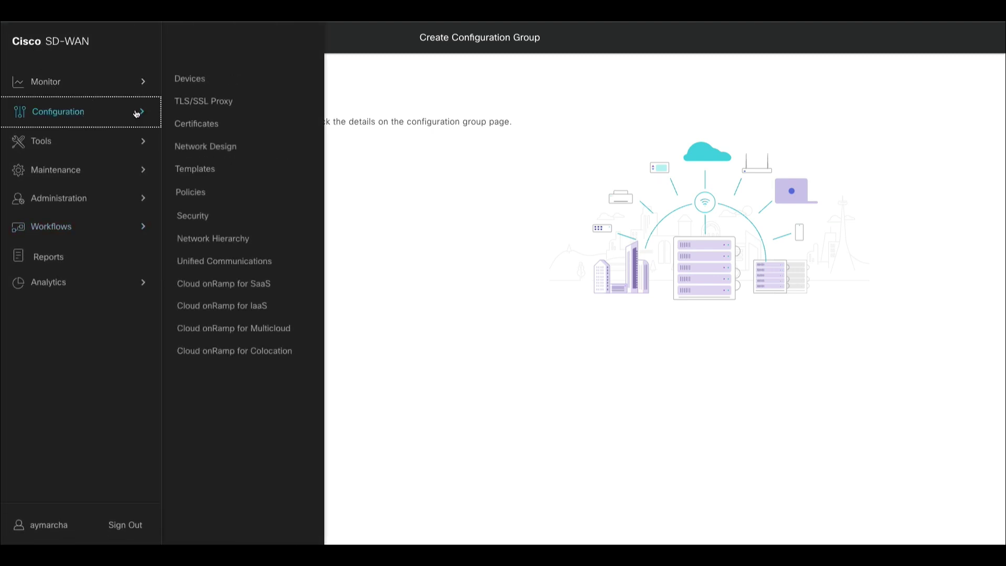
left_click(187, 84)
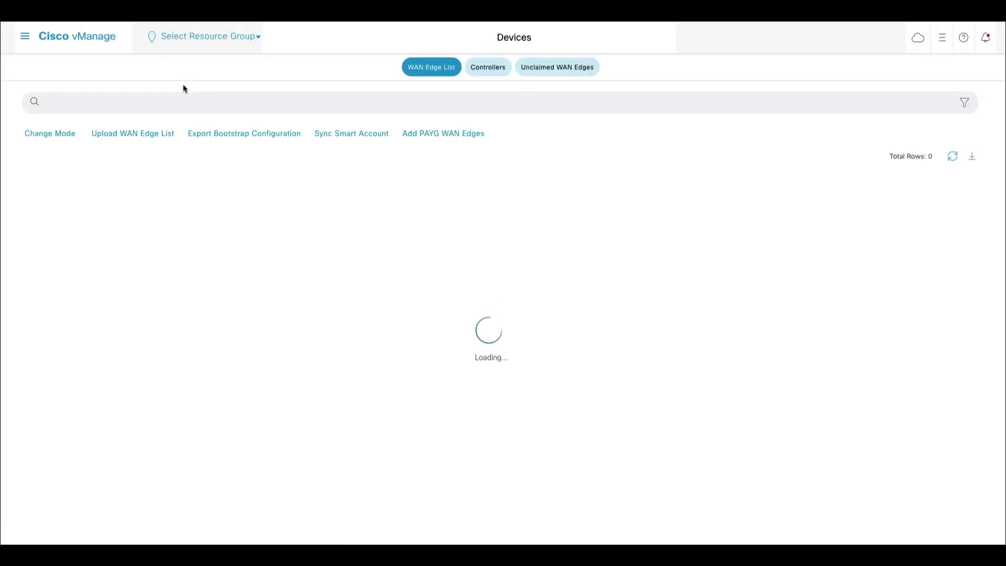
left_click(164, 103)
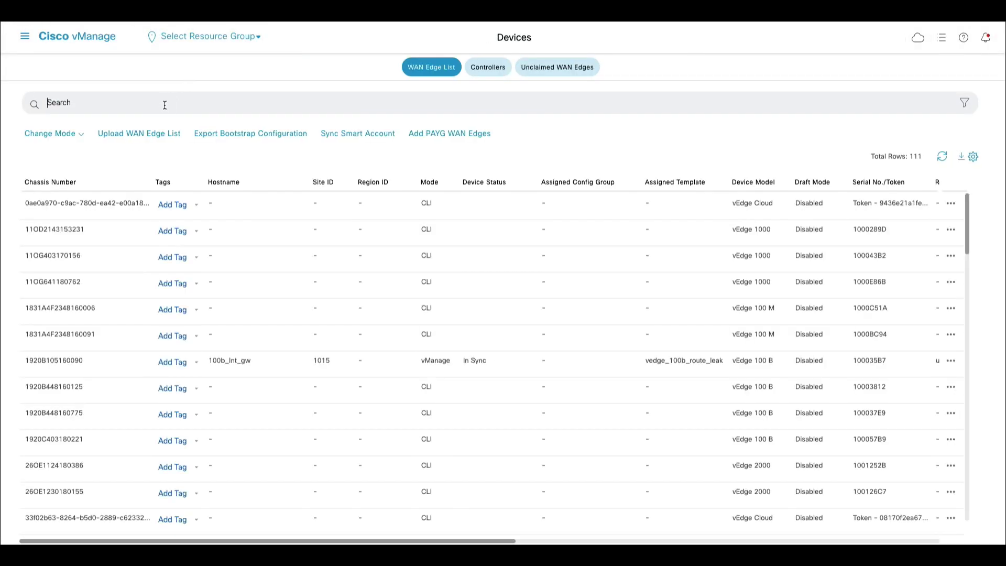
type("FGL2347L52J")
key("Return")
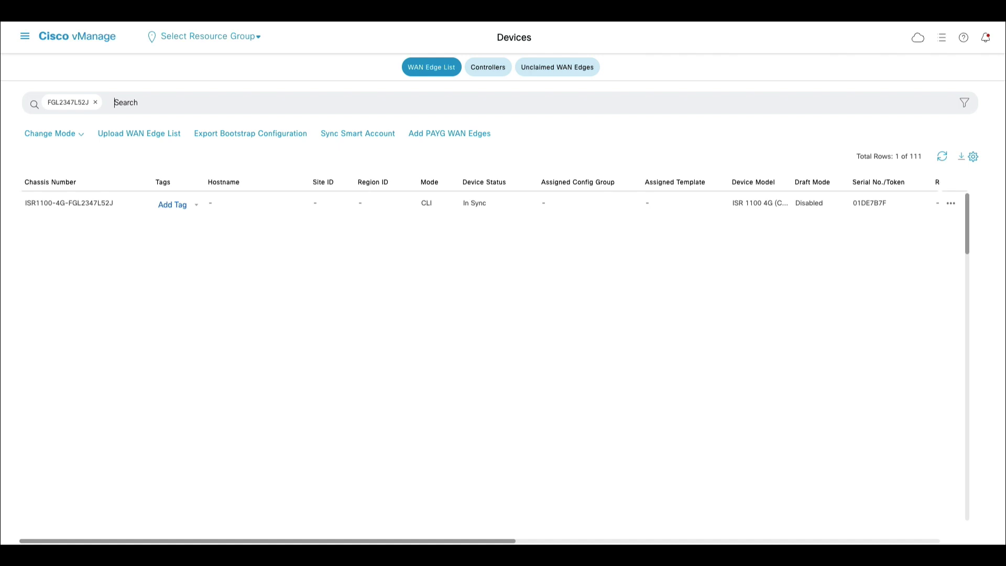
Create a new tag named DEMO and apply it to the ISR1100-4G-FGL2347L52J device.
left_click(174, 206)
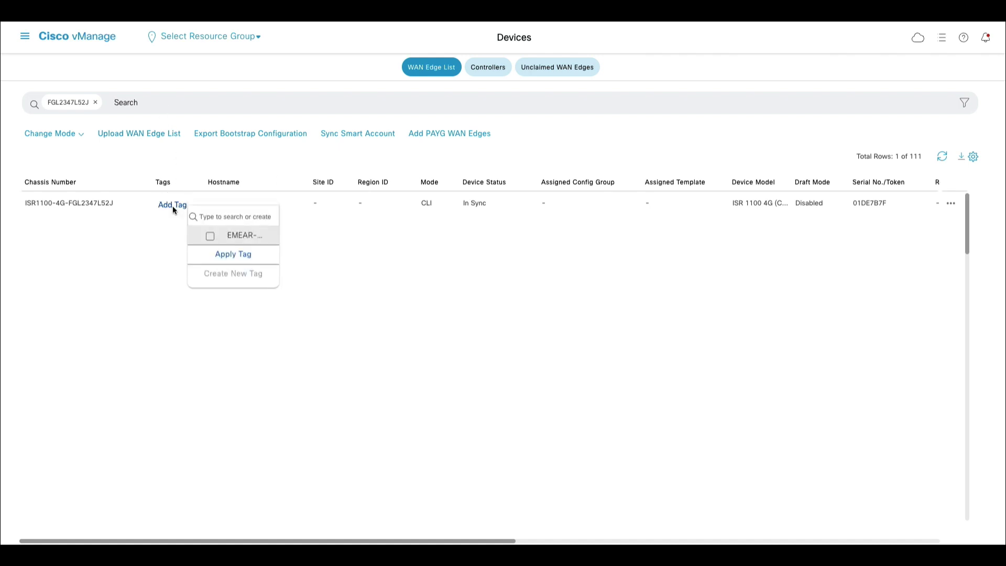
left_click(241, 216)
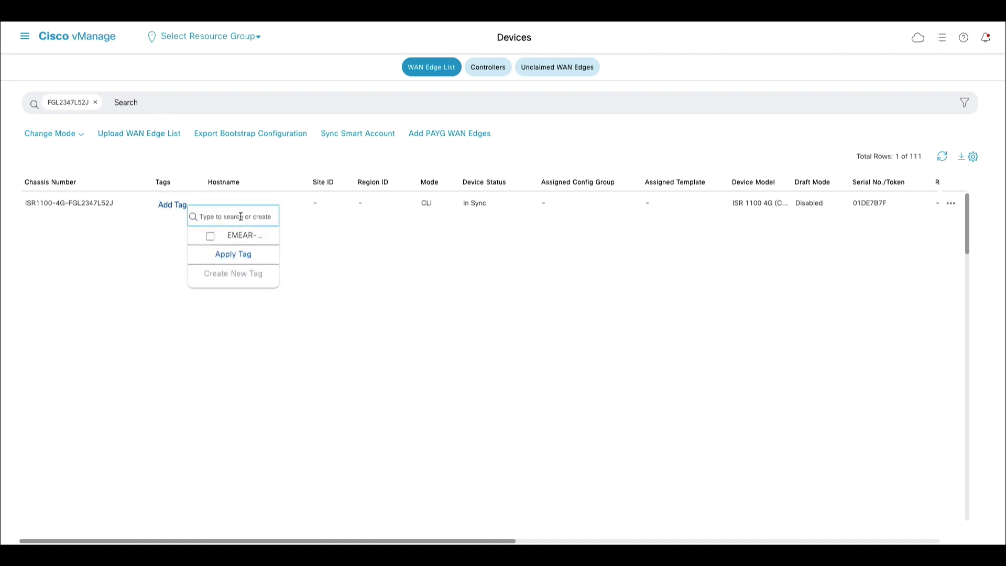
type("DEMO")
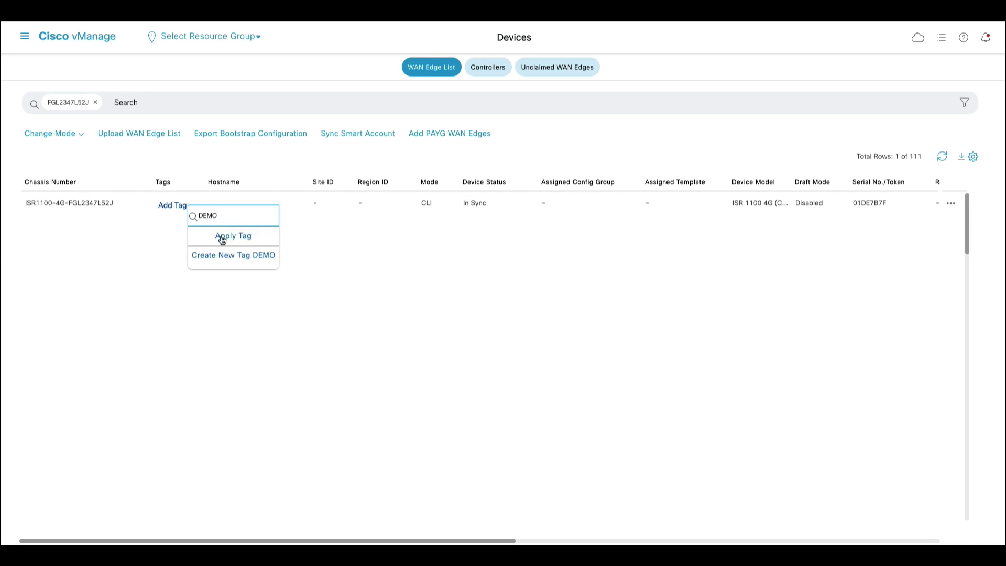
left_click(219, 257)
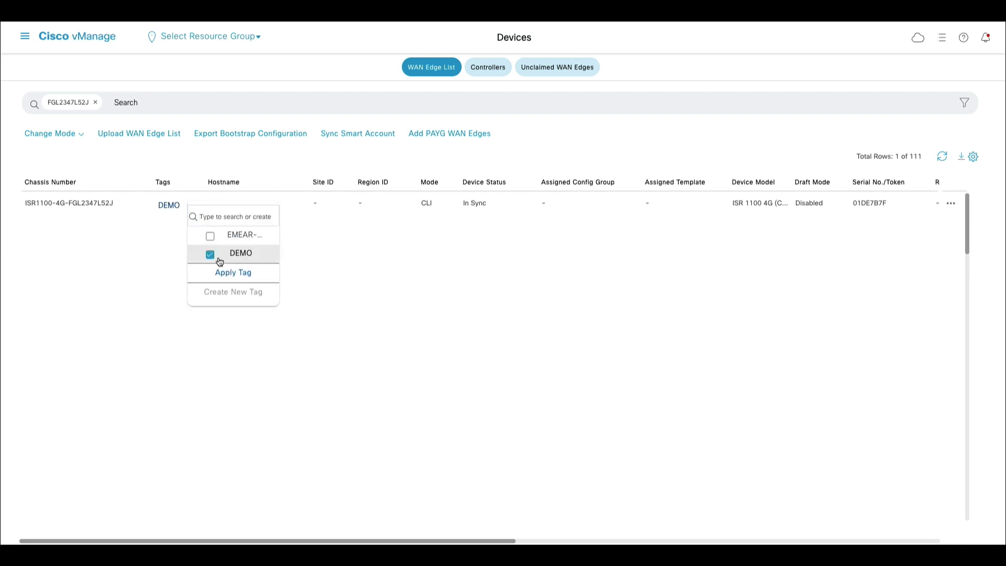
left_click(225, 272)
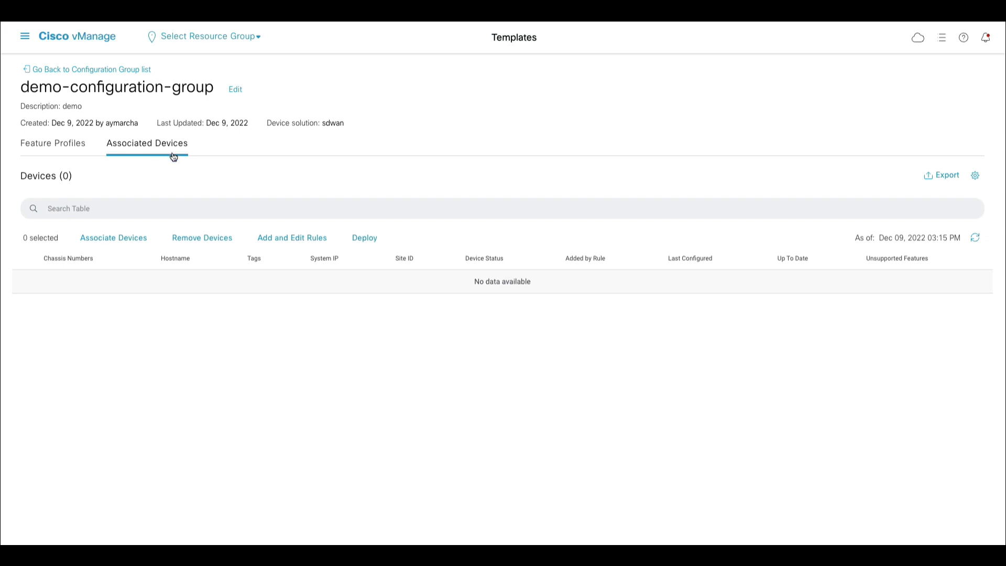
Add an automated rule to demo-configuration-group for devices whose Tags equal DEMO, and confirm adding the matching device.
left_click(284, 239)
left_click(419, 210)
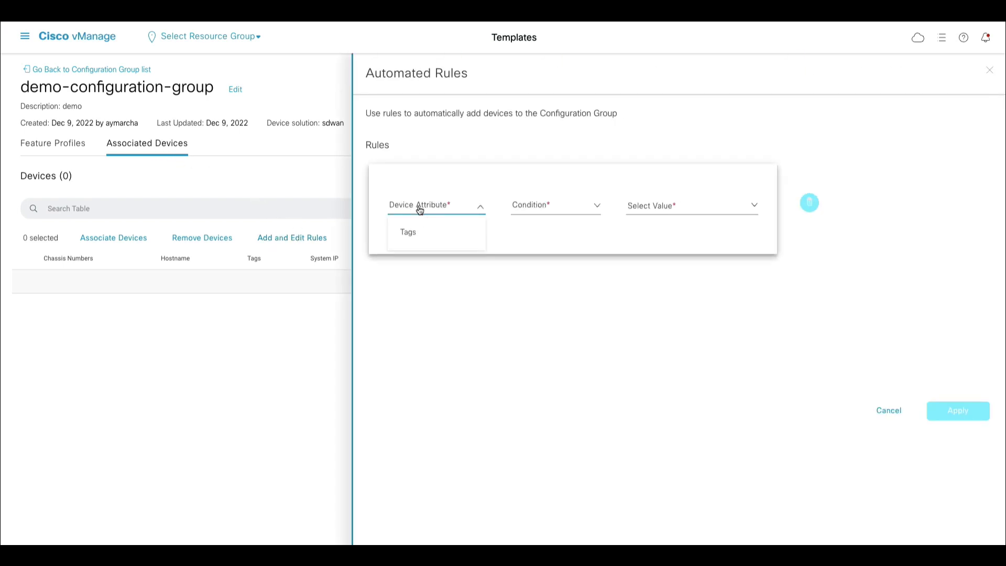
left_click(413, 230)
left_click(526, 216)
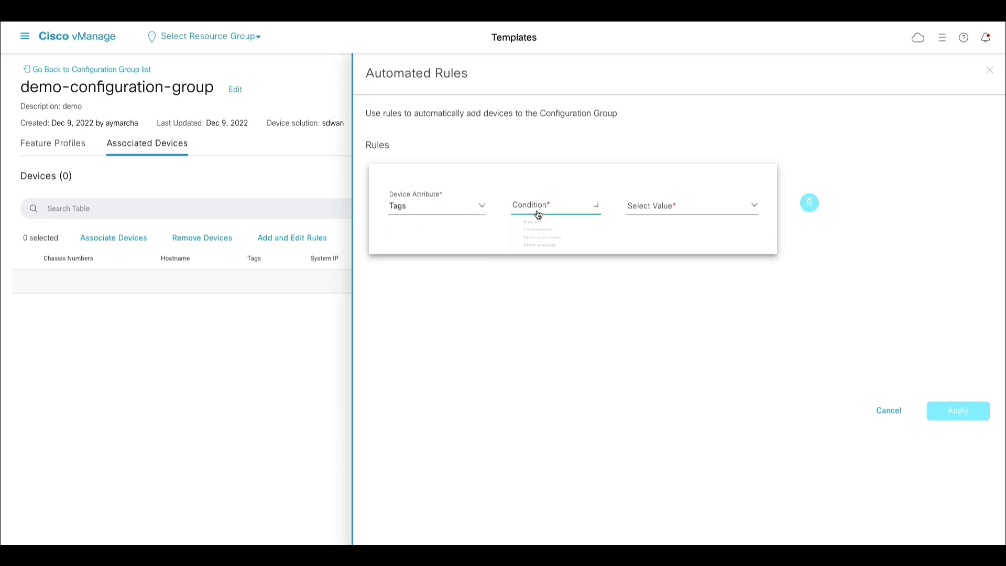
left_click(537, 228)
left_click(647, 207)
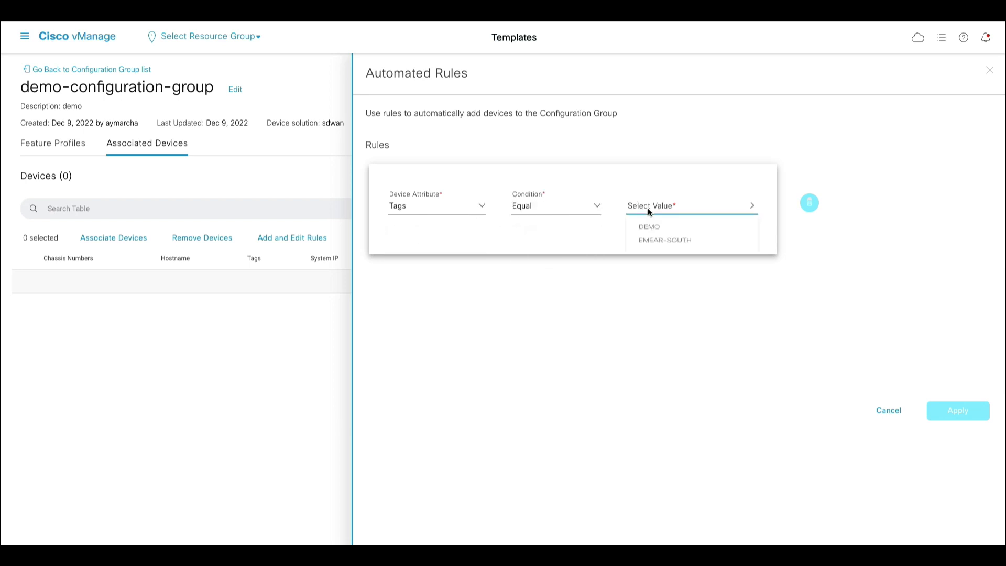
left_click(653, 234)
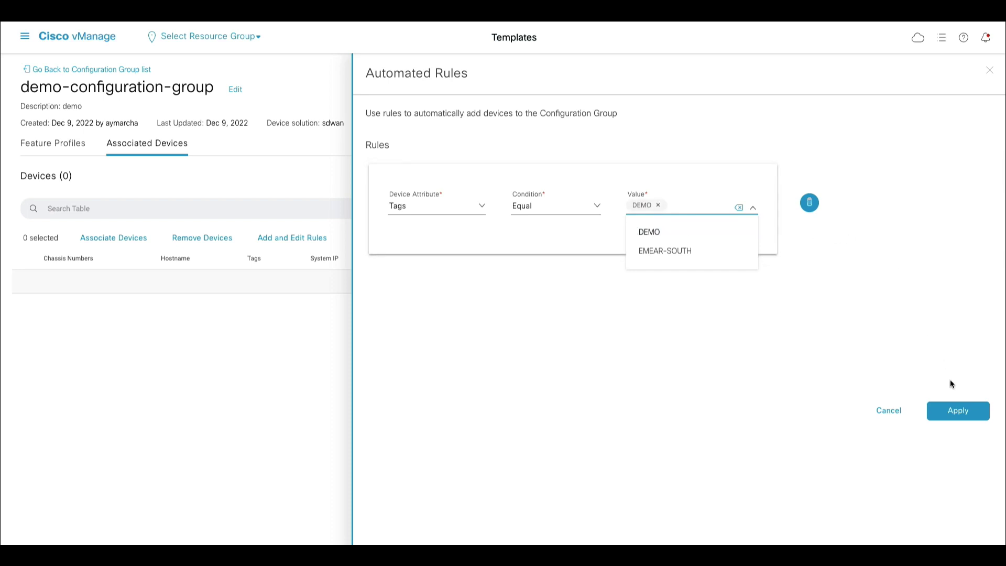
left_click(954, 408)
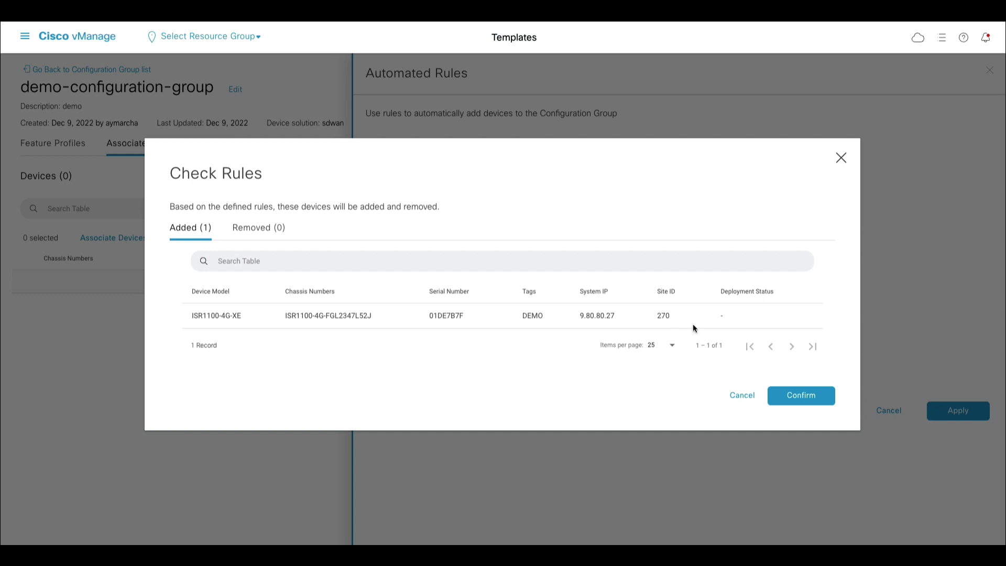
left_click(790, 398)
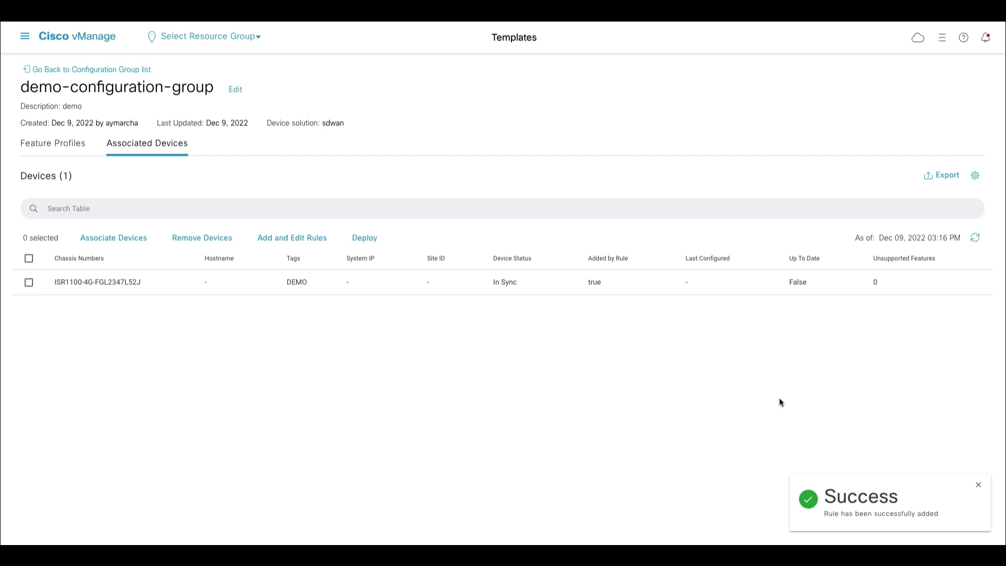
Start deploying demo-configuration-group to the associated ISR1100-4G device and continue to its device configuration.
left_click(29, 282)
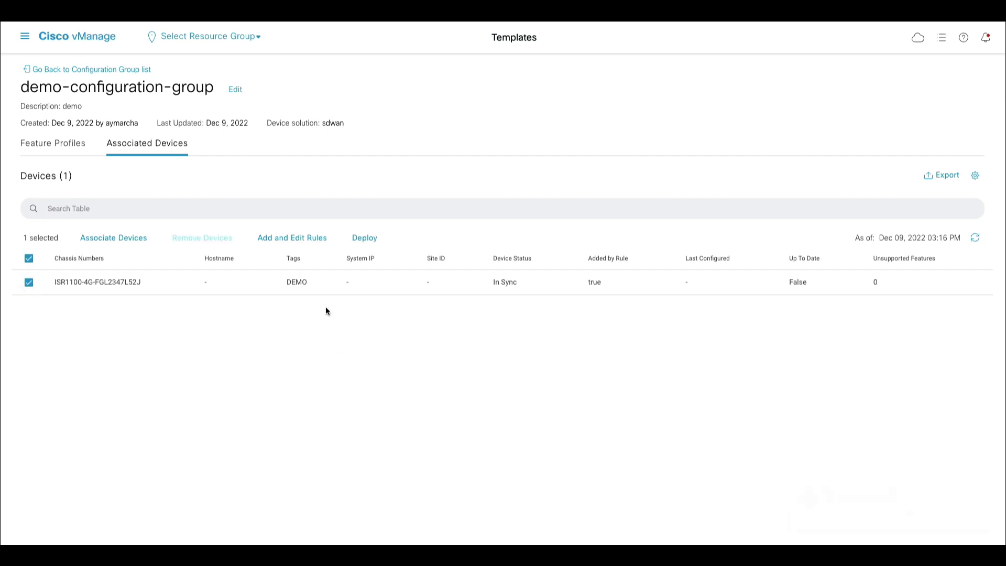
left_click(366, 241)
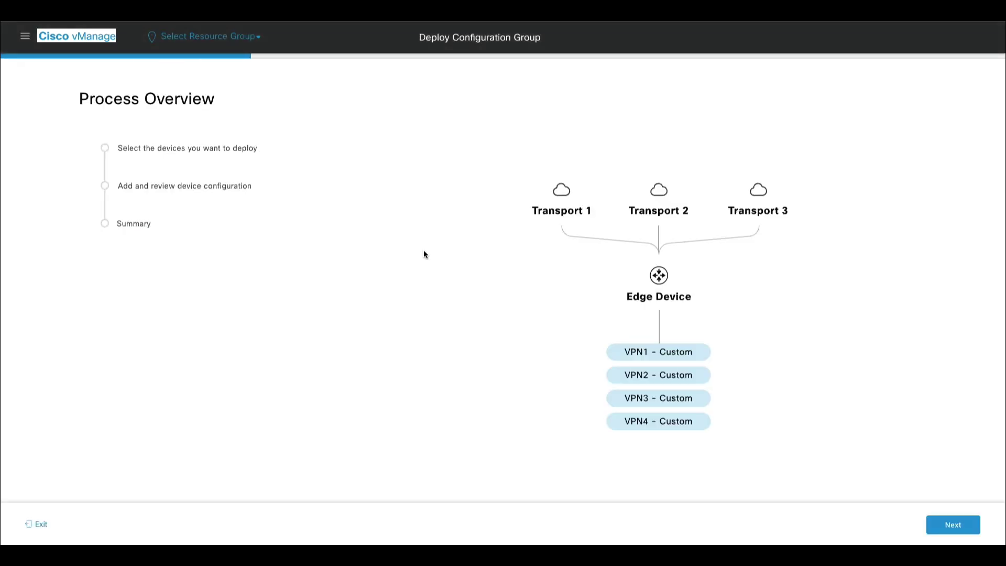
left_click(952, 526)
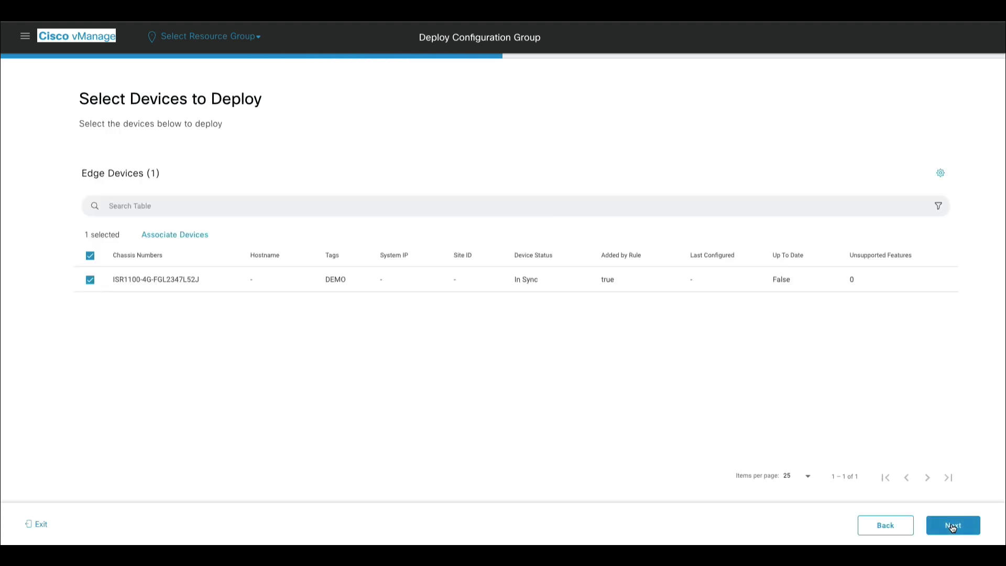
left_click(952, 527)
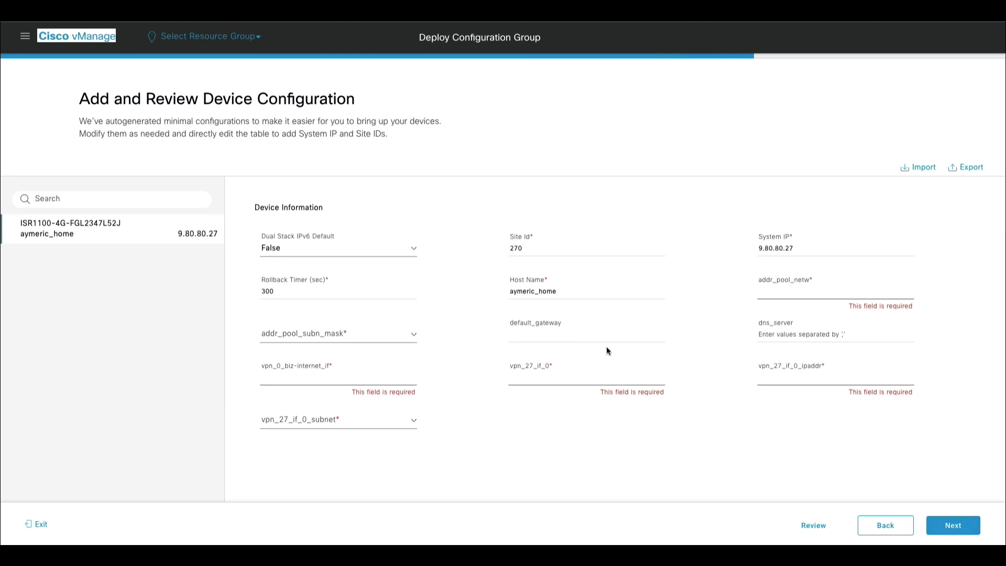
Set the device's address pool network to 10.27.10.0 with subnet mask 255.255.255.0.
left_click(794, 294)
type("10.27.10.0/24")
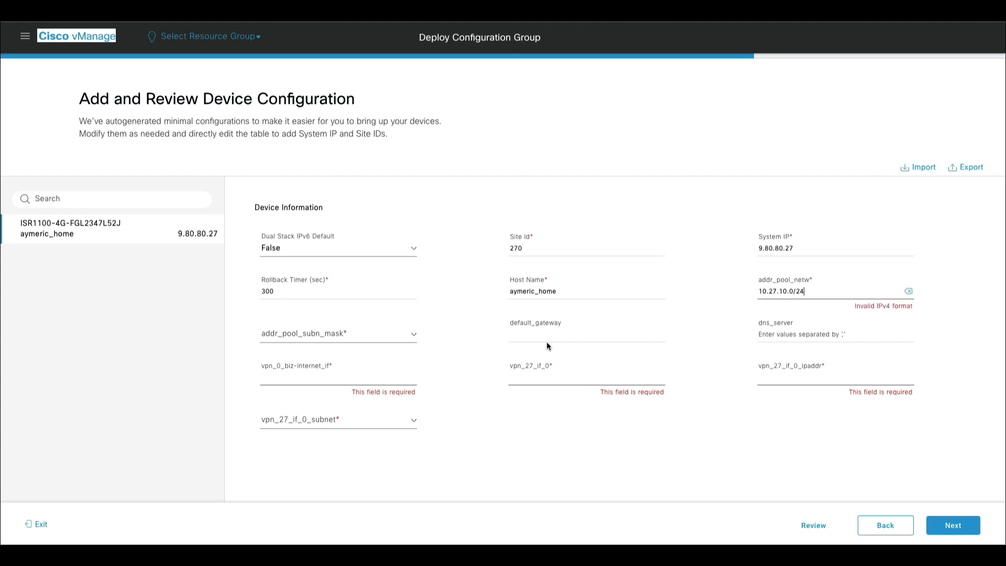
key("BackSpace")
key("BackSpace")
left_click(378, 334)
scroll(344, 427, "down", 2)
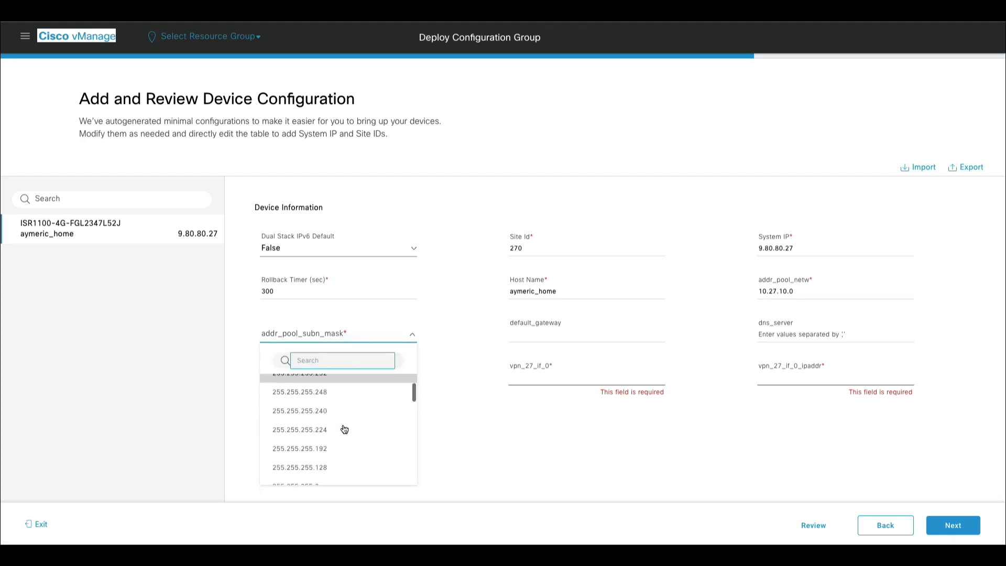
left_click(315, 442)
Set the device's default gateway to 10.27.10.1 and its DNS server to 8.8.8.8.
left_click(566, 337)
type("10.27.10.1")
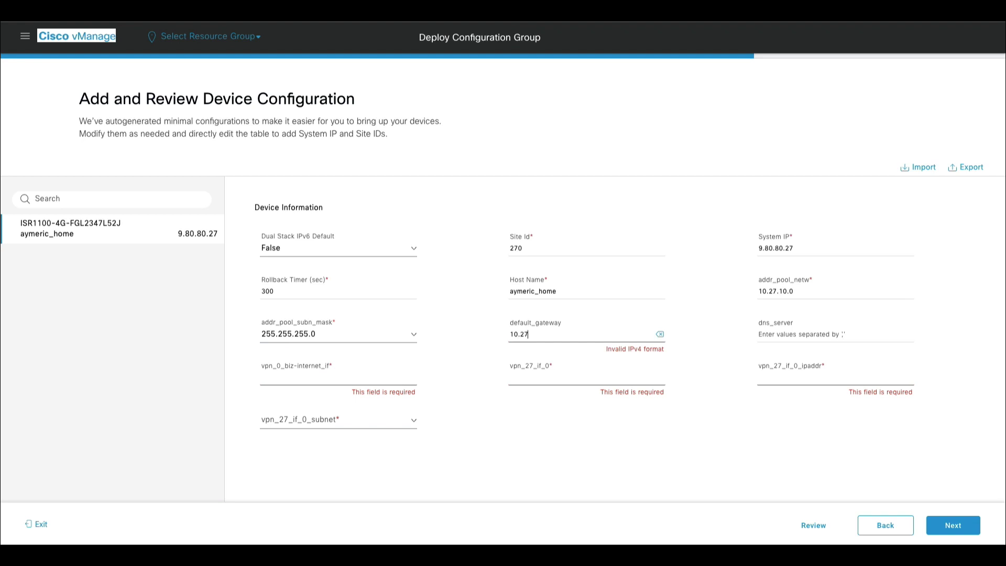
left_click(813, 333)
type("8.8.8.8")
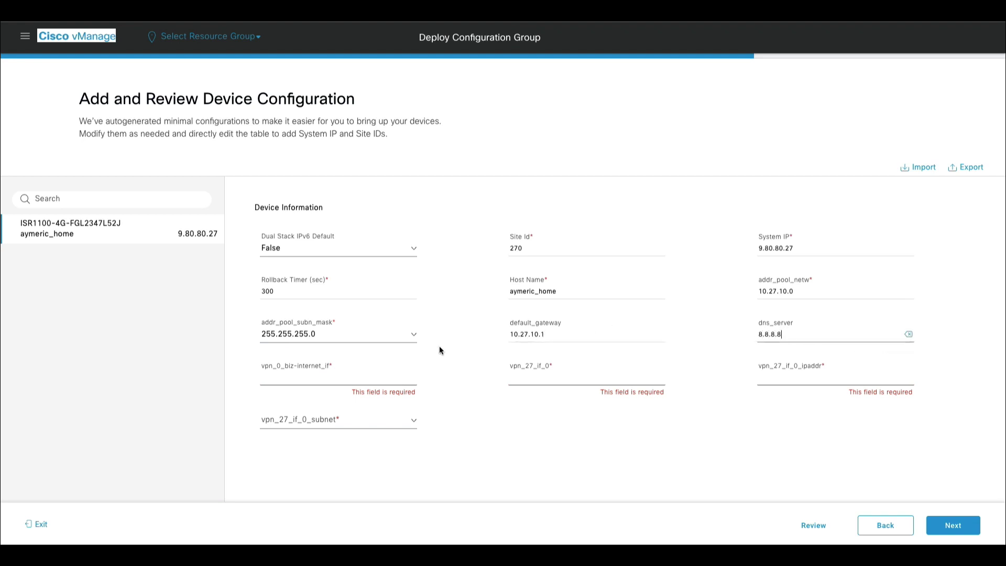
Set the VPN 0 biz-internet interface to GigabitEthernet0/0/0 and the VPN 27 interface to GigabitEthernet0/0/1.
type("GigabitEthernet0/0/0")
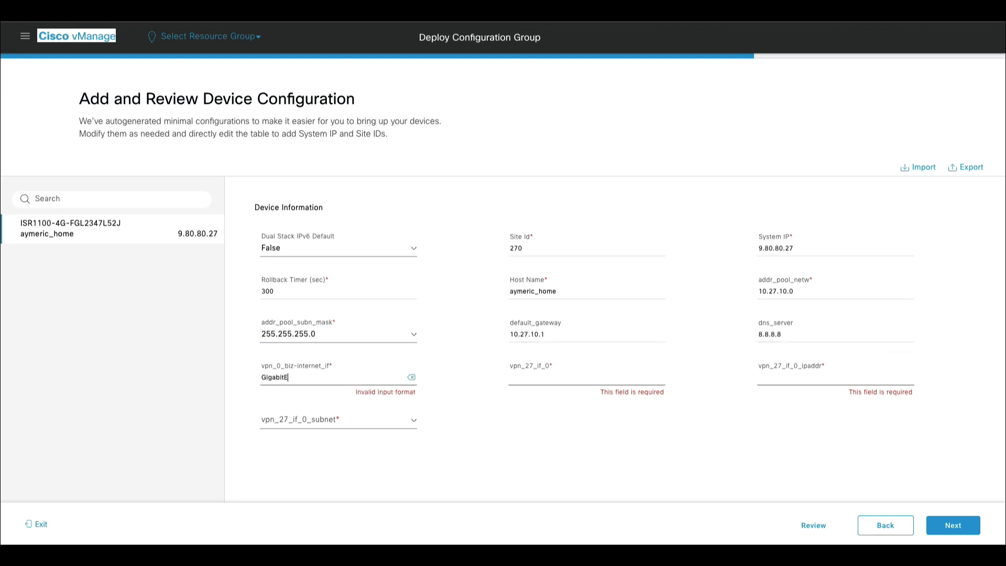
left_click(555, 382)
type("Gi")
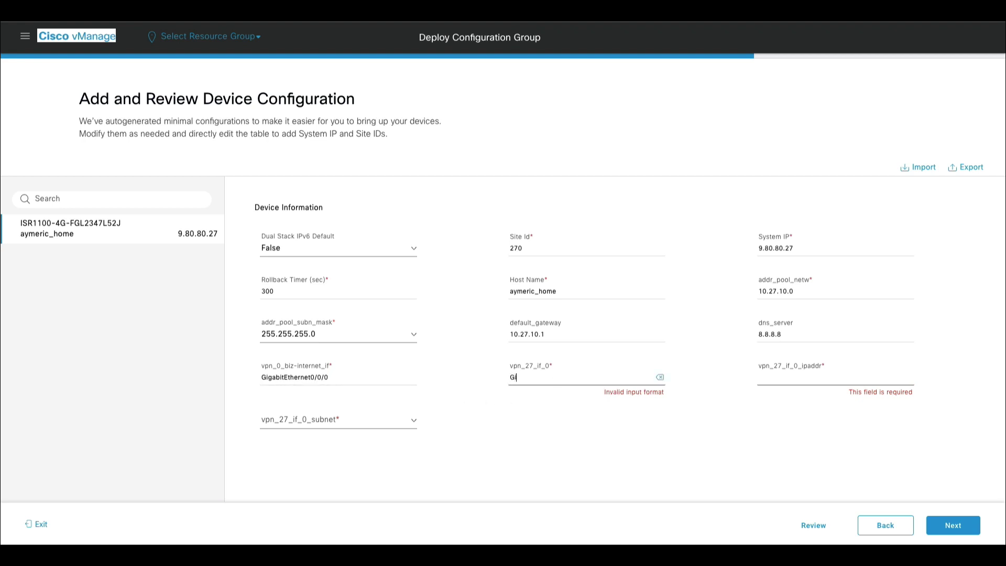
type("gabitEthernet0/0/1")
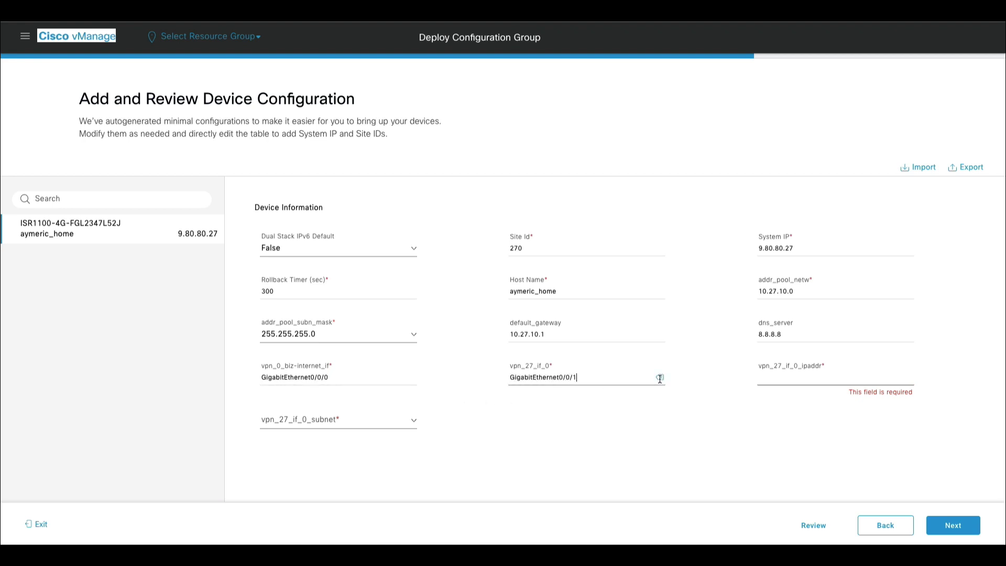
Set the VPN 27 interface's IP address to 10.27.10.1 with subnet mask 255.255.255.0.
key("Tab")
type("10.27.10.1")
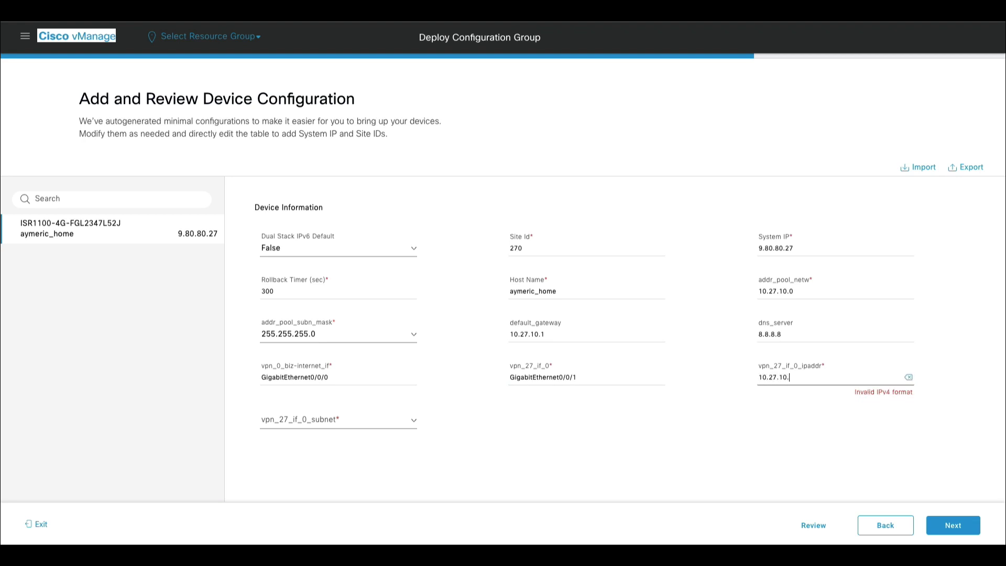
left_click(404, 419)
scroll(357, 468, "down", 1)
scroll(353, 468, "down", 3)
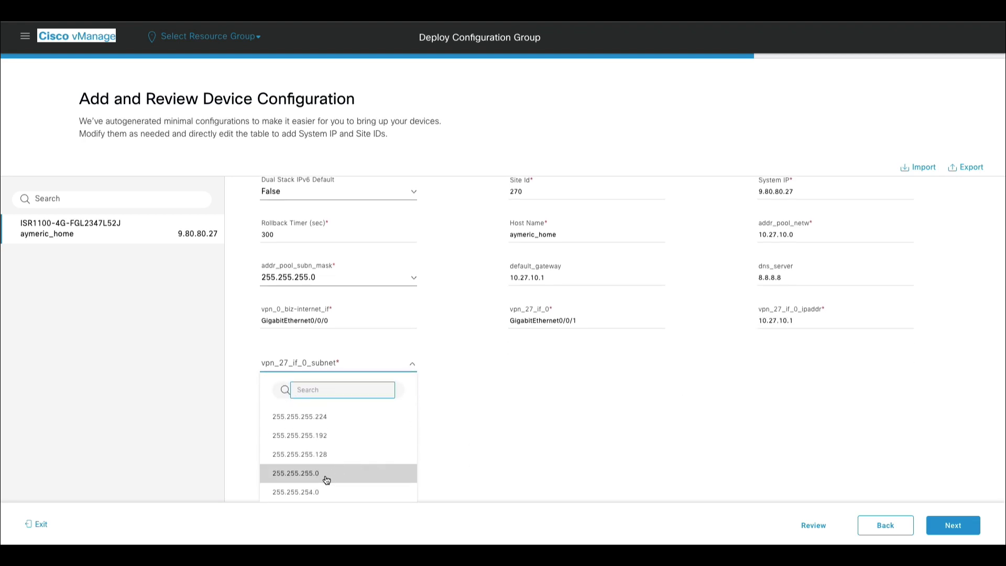
left_click(330, 471)
Continue to the deployment summary and deploy the configuration group to the selected device.
left_click(967, 529)
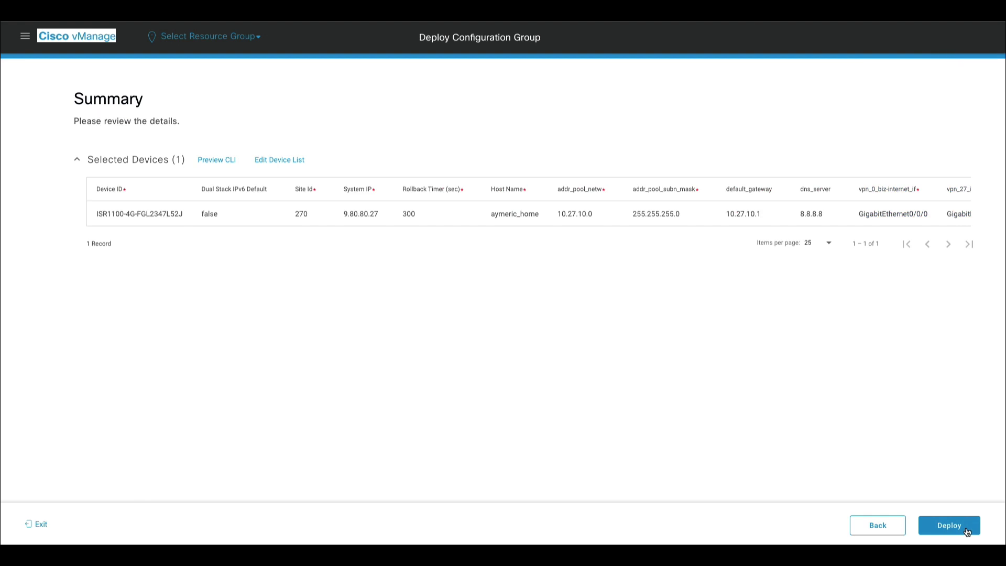
left_click(963, 531)
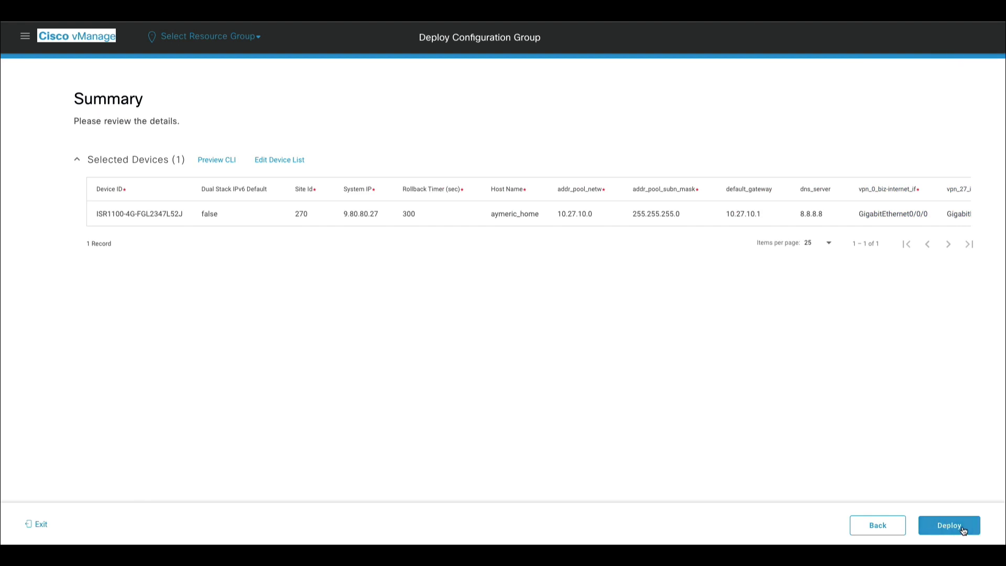